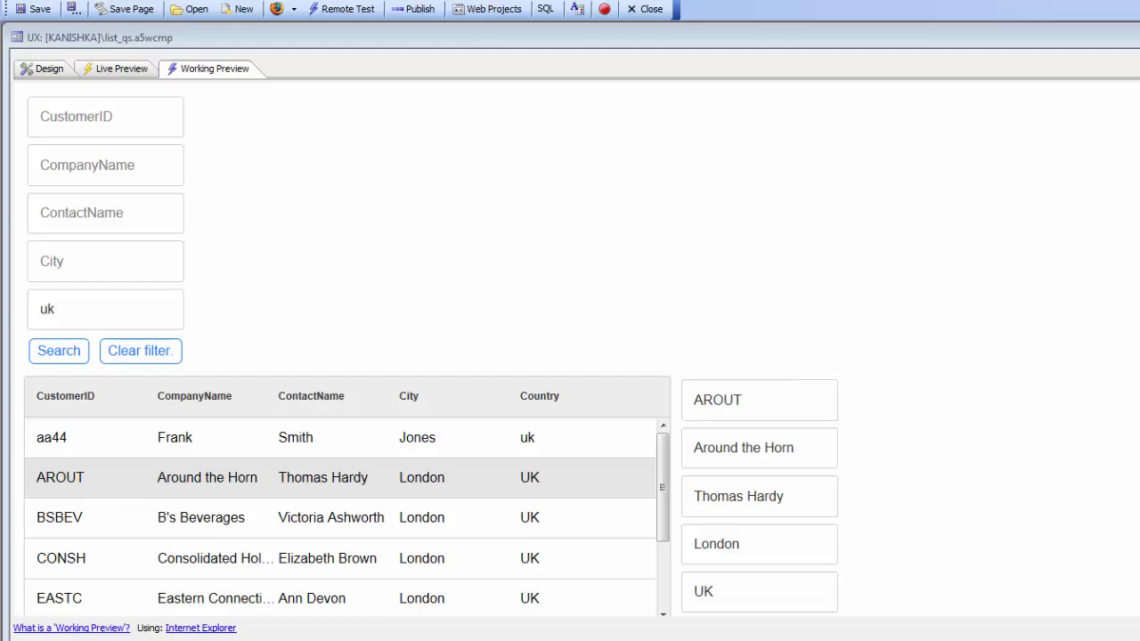
Add a new List control after CONTAINER_1_2 in the component design and open its Quick Setup Genie.
{"action": "scroll", "coordinate": [570, 357], "scroll_direction": "down", "scroll_amount": 1}
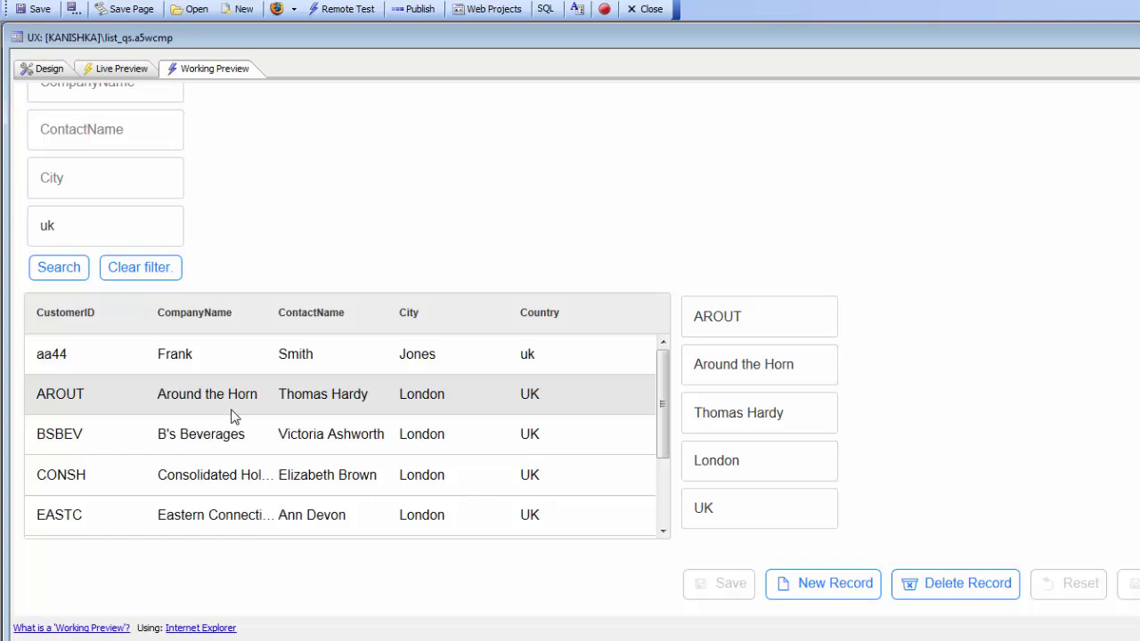
{"action": "left_click", "coordinate": [44, 75]}
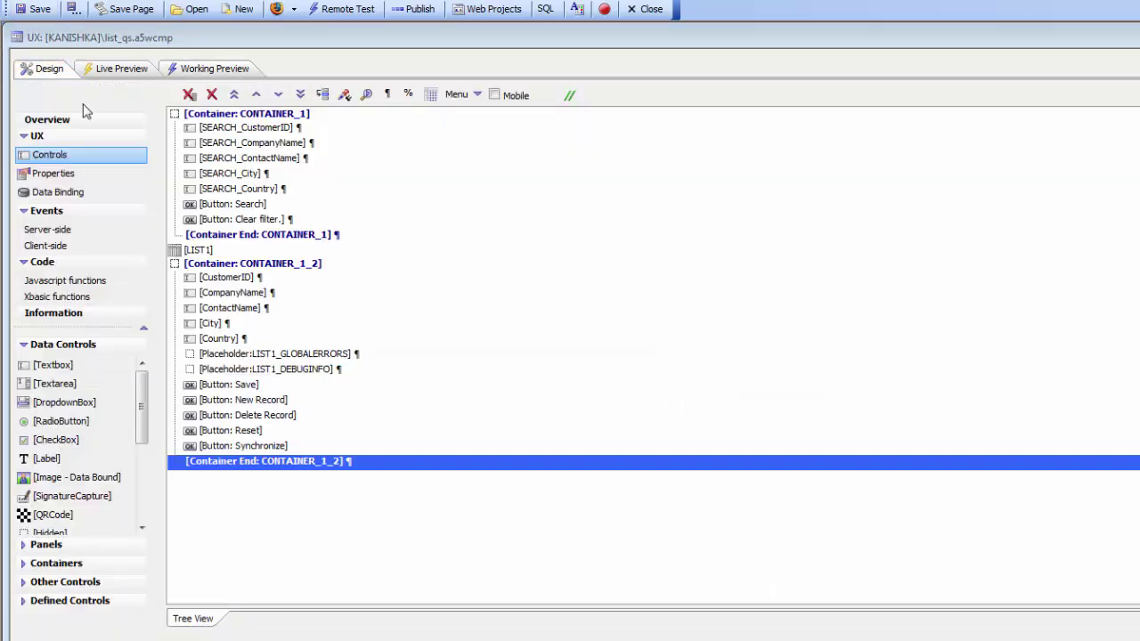
{"action": "left_click_drag", "start_coordinate": [145, 434], "coordinate": [149, 515]}
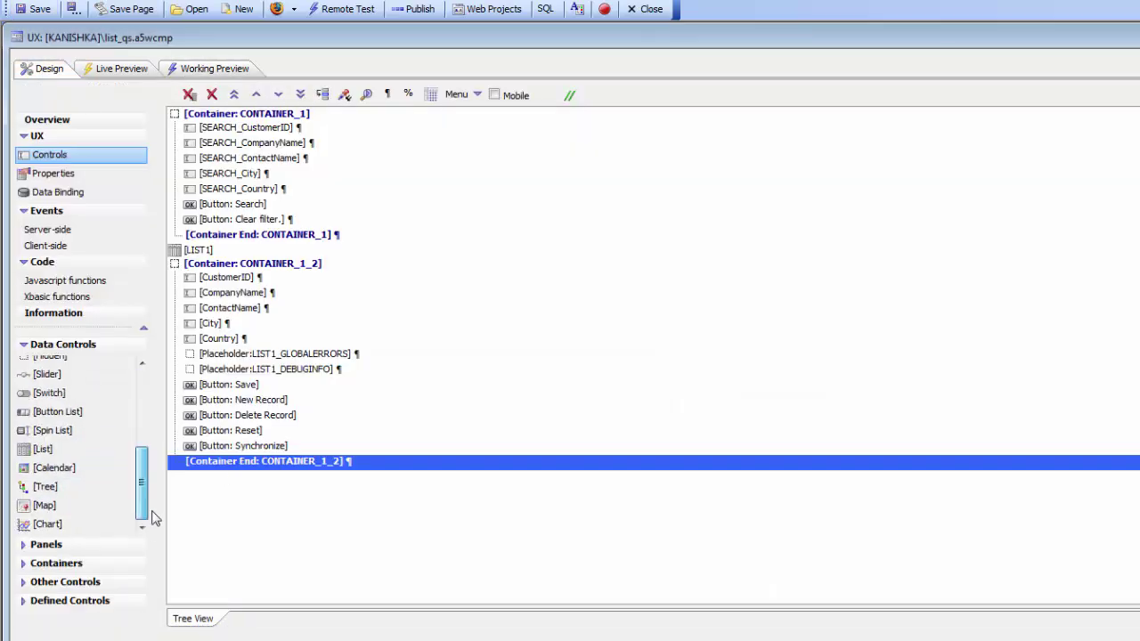
{"action": "double_click", "coordinate": [51, 455]}
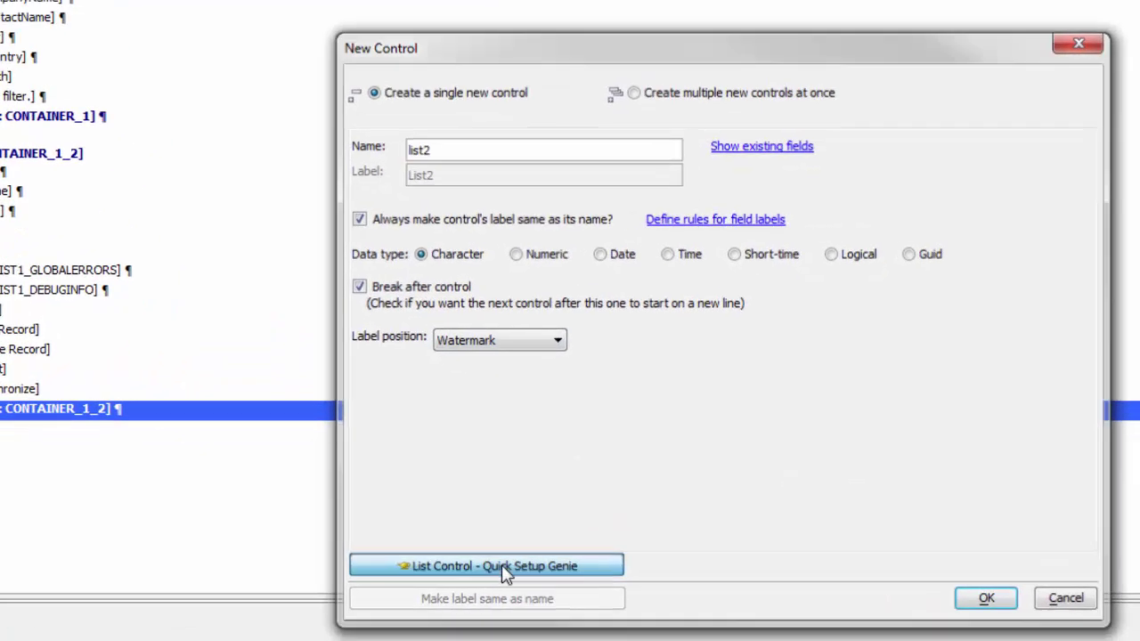
{"action": "left_click", "coordinate": [514, 575]}
Set the new list's connection string to the named connection sqlserver2012_northwind.
{"action": "left_click", "coordinate": [278, 227]}
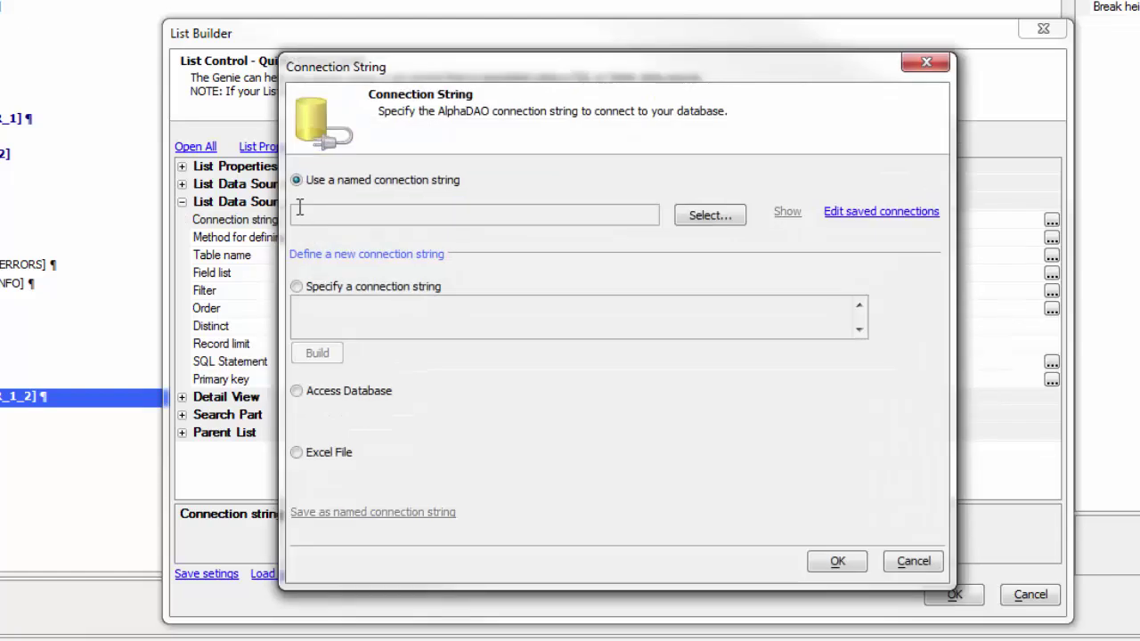
{"action": "left_click", "coordinate": [718, 219]}
{"action": "type", "text": "norh"}
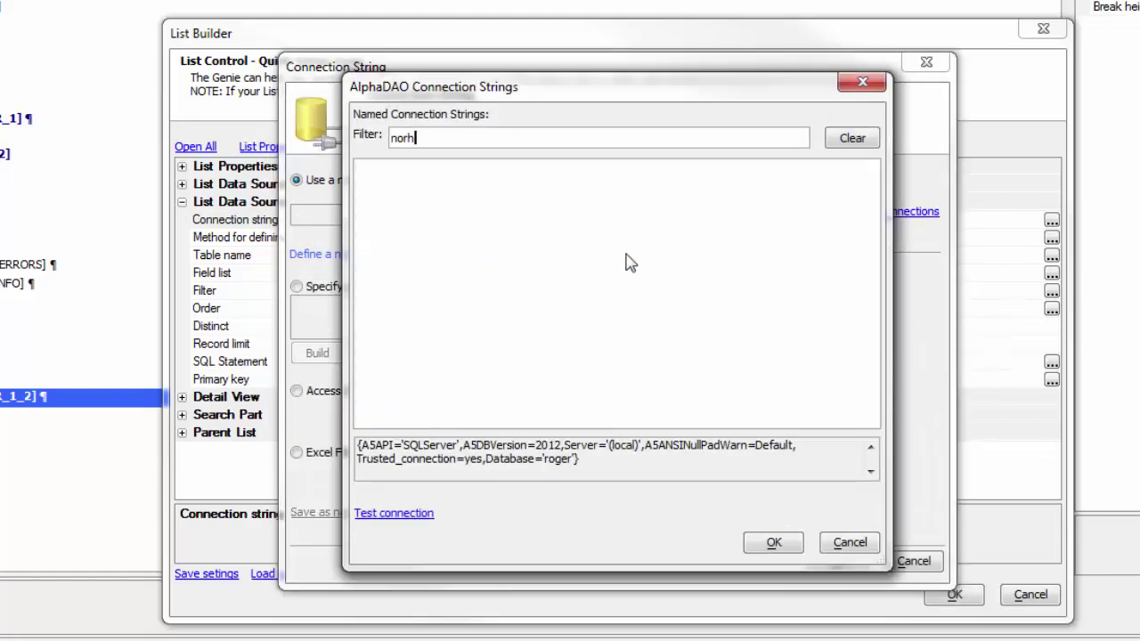
{"action": "key", "text": "BackSpace"}
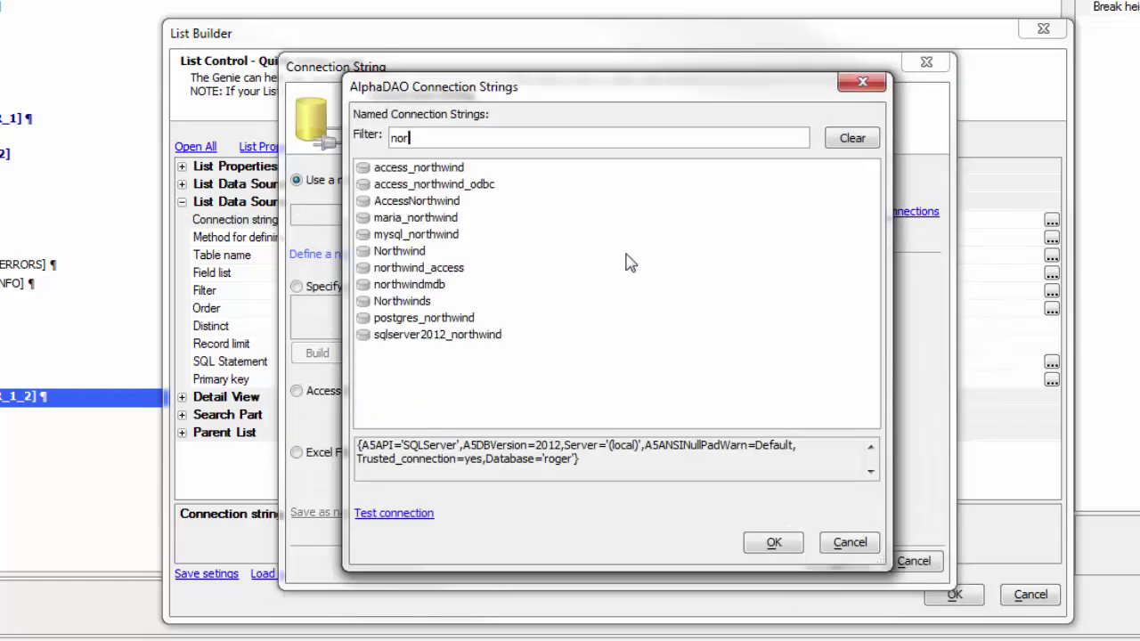
{"action": "double_click", "coordinate": [503, 336]}
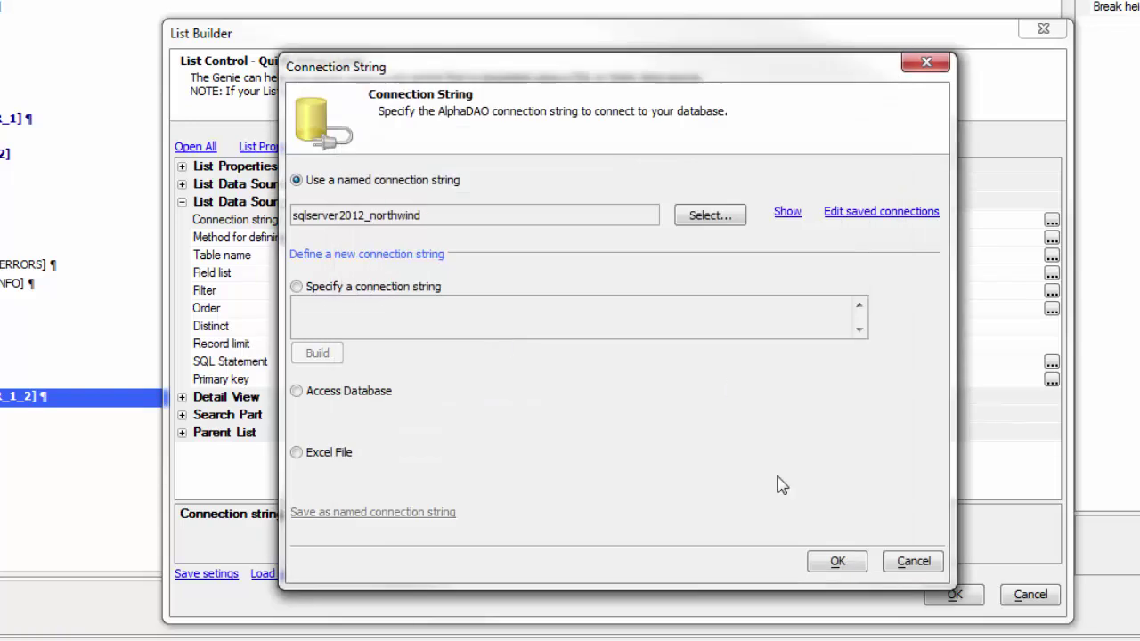
{"action": "left_click", "coordinate": [835, 562]}
Choose the Orders table as the new list's data source.
{"action": "double_click", "coordinate": [289, 256]}
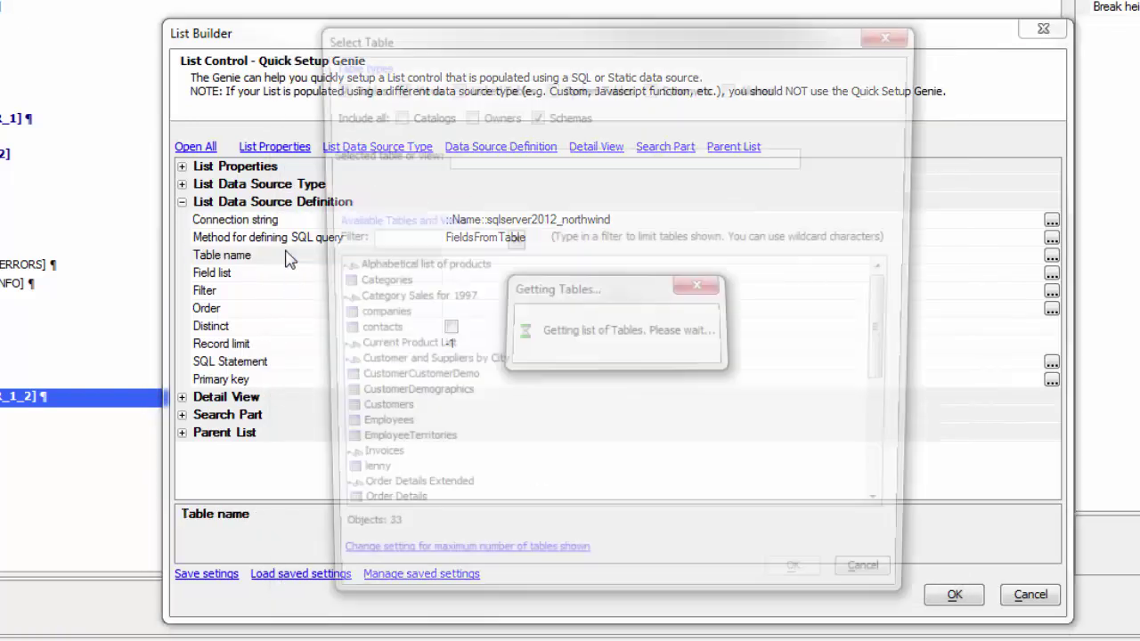
{"action": "left_click", "coordinate": [368, 401]}
{"action": "scroll", "coordinate": [397, 432], "scroll_direction": "down", "scroll_amount": 6}
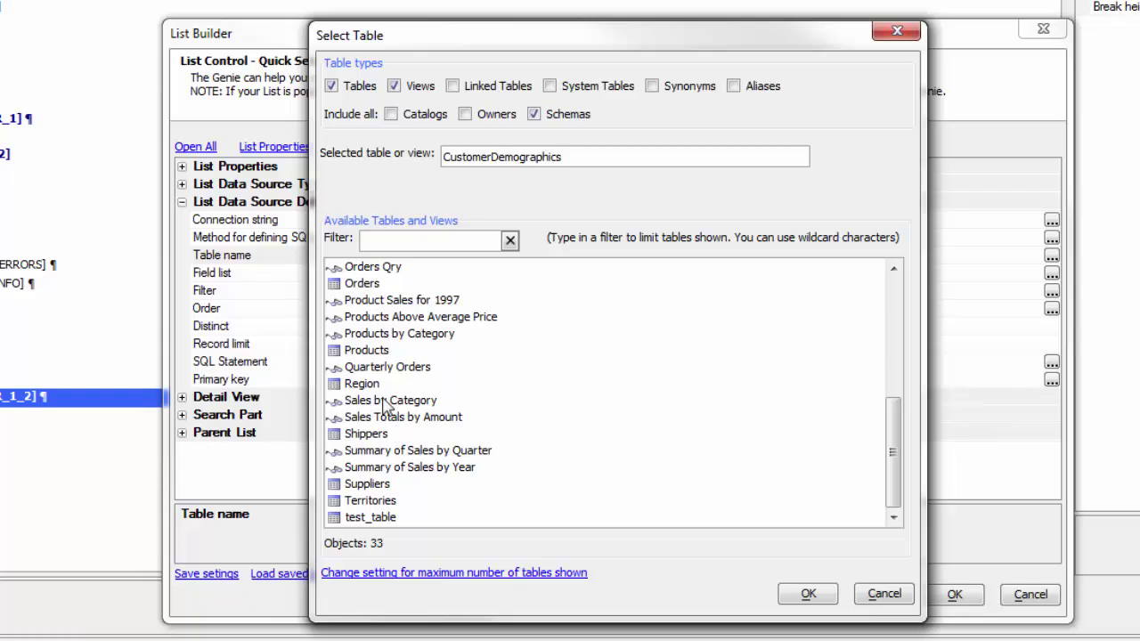
{"action": "double_click", "coordinate": [367, 284]}
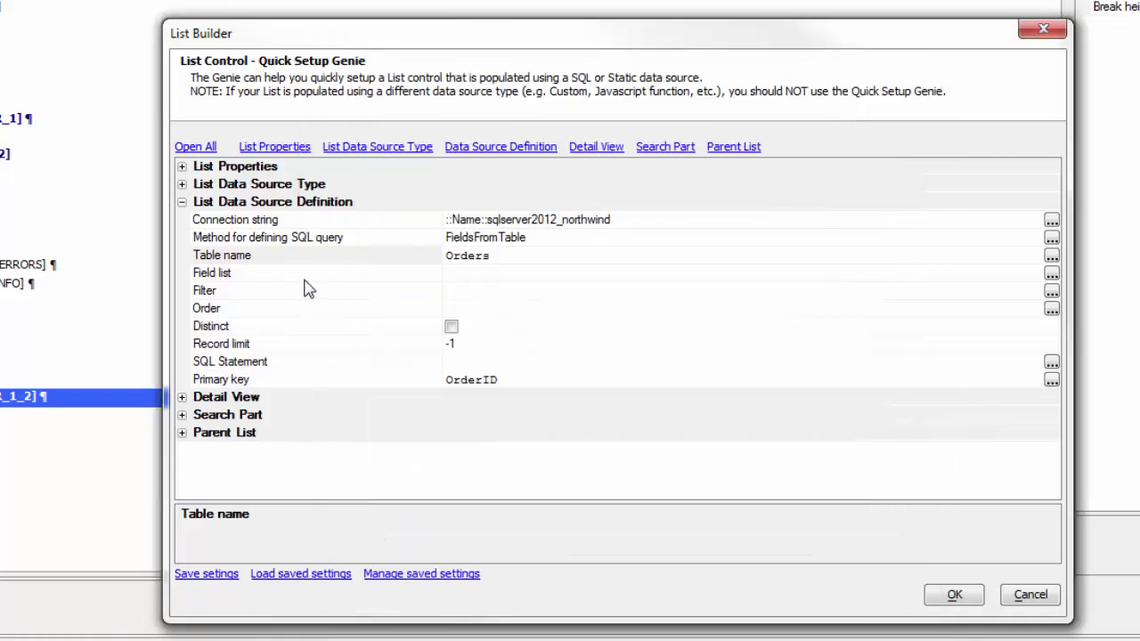
Include the OrderID, CustomerID, EmployeeID and OrderDate fields in the list's query.
{"action": "double_click", "coordinate": [305, 275]}
{"action": "left_click", "coordinate": [361, 223]}
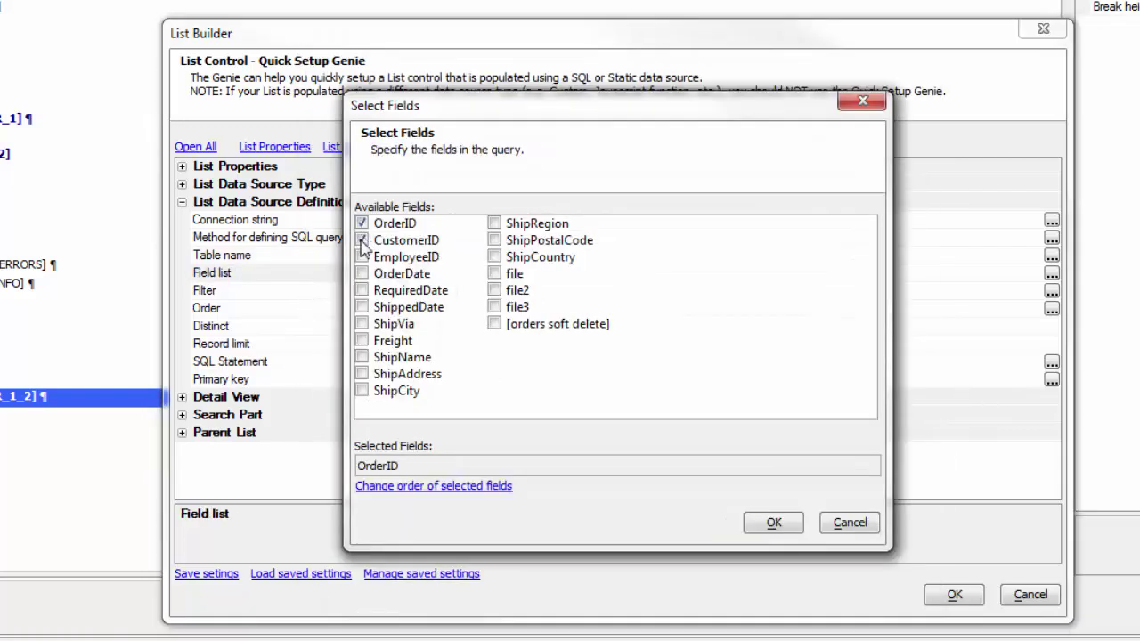
{"action": "left_click", "coordinate": [362, 240]}
{"action": "left_click", "coordinate": [362, 256]}
{"action": "left_click", "coordinate": [362, 273]}
{"action": "left_click", "coordinate": [774, 523]}
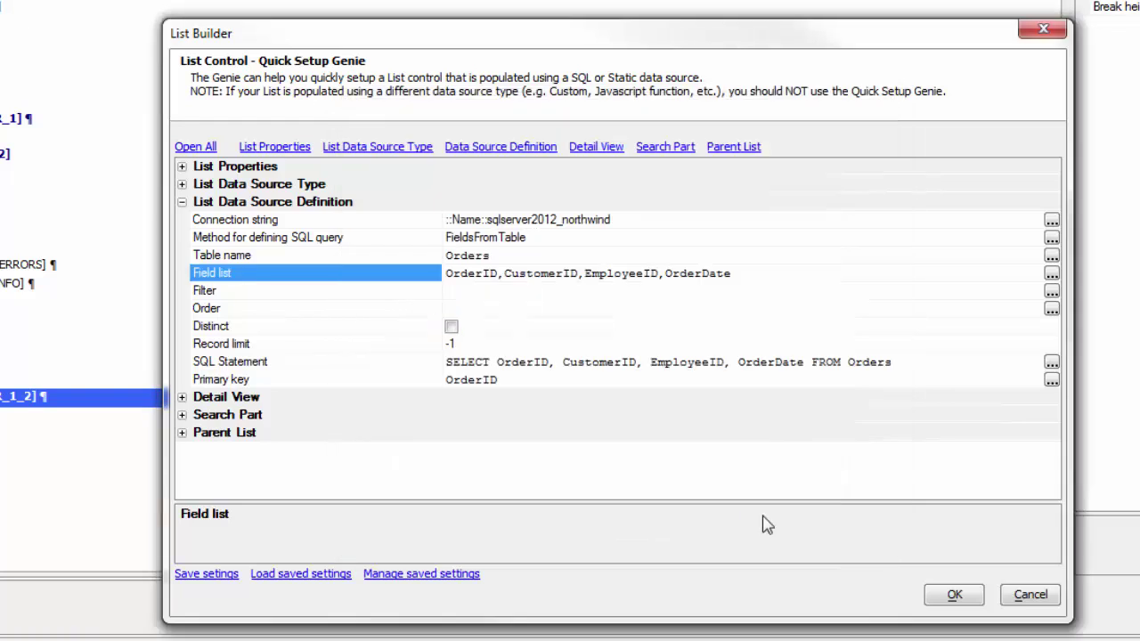
Enable a Detail View for the orders list.
{"action": "left_click", "coordinate": [183, 398]}
{"action": "left_click", "coordinate": [453, 416]}
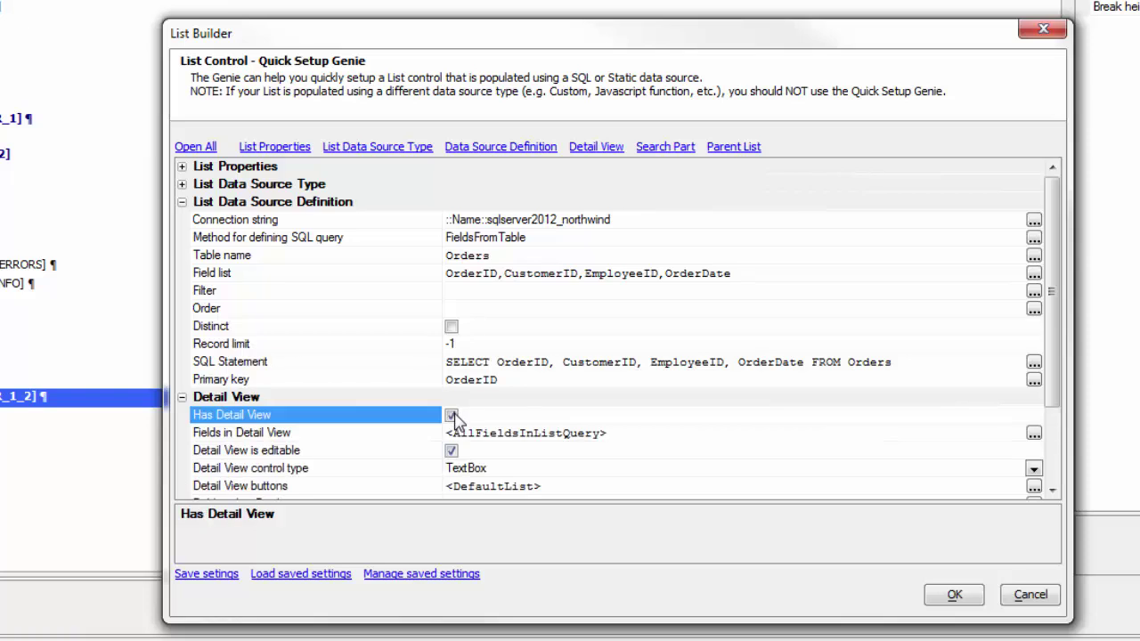
{"action": "scroll", "coordinate": [371, 332], "scroll_direction": "up", "scroll_amount": 1}
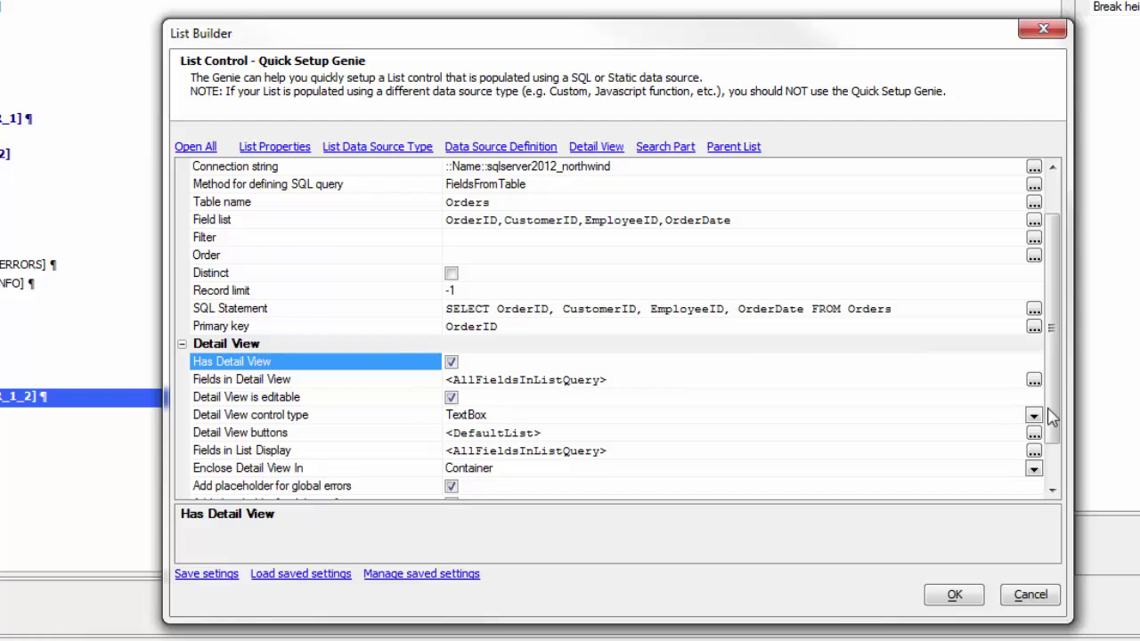
Specify that the orders list has a parent list and choose LIST1 as the parent.
{"action": "left_click_drag", "start_coordinate": [1057, 413], "coordinate": [1064, 473]}
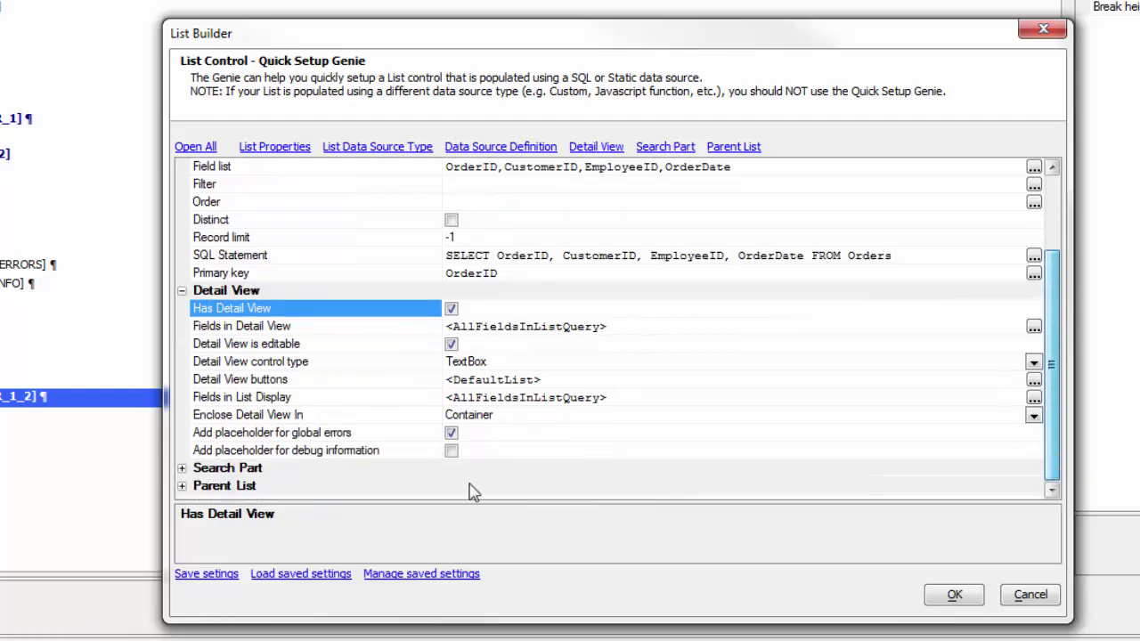
{"action": "left_click", "coordinate": [183, 488]}
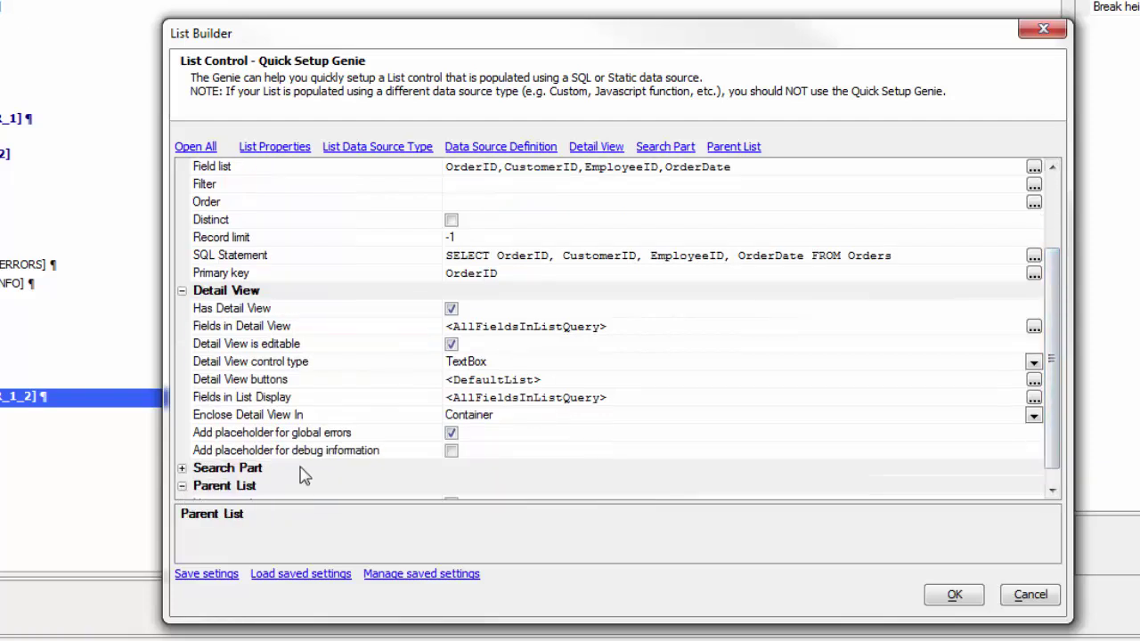
{"action": "scroll", "coordinate": [303, 474], "scroll_direction": "down", "scroll_amount": 1}
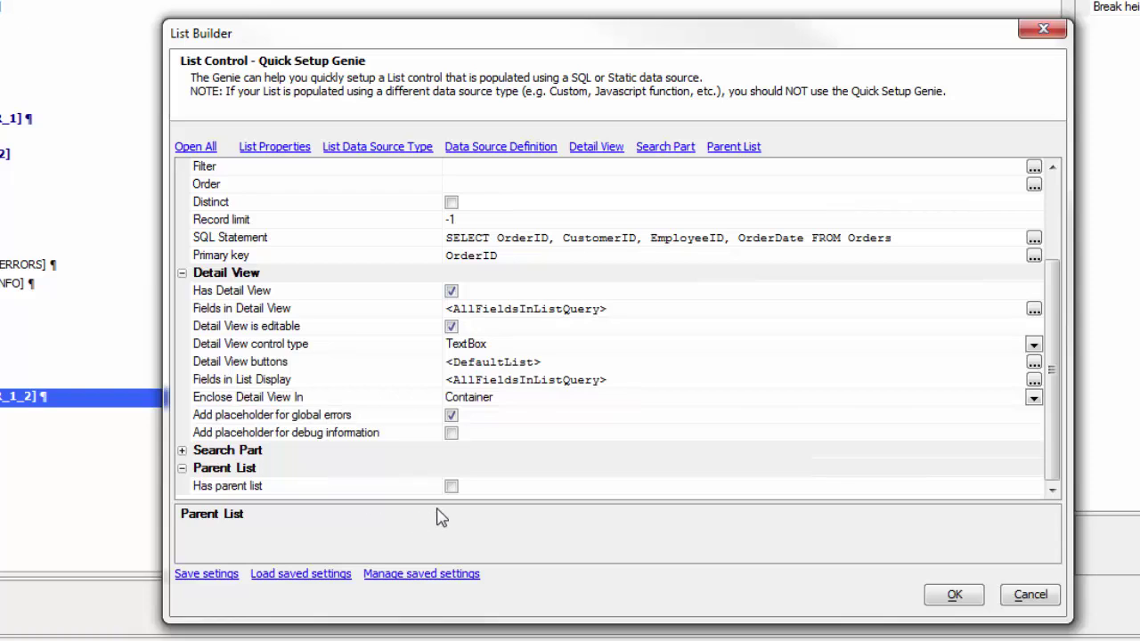
{"action": "left_click", "coordinate": [452, 486]}
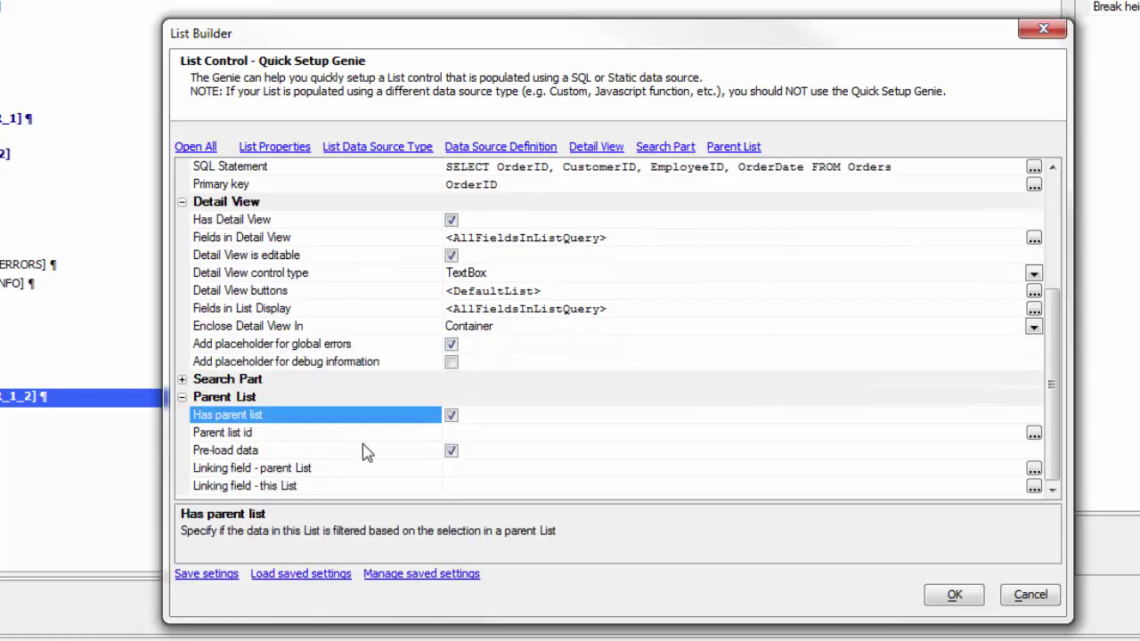
{"action": "double_click", "coordinate": [345, 430]}
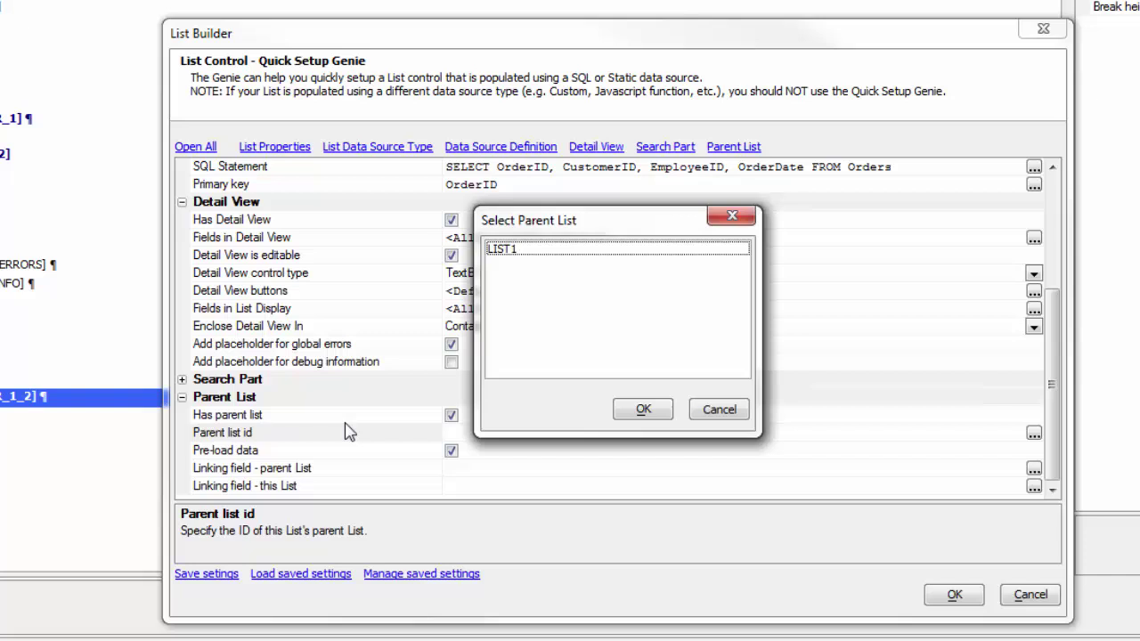
{"action": "double_click", "coordinate": [503, 251]}
Set CustomerID as the linking field for both the parent list and this list.
{"action": "double_click", "coordinate": [300, 470]}
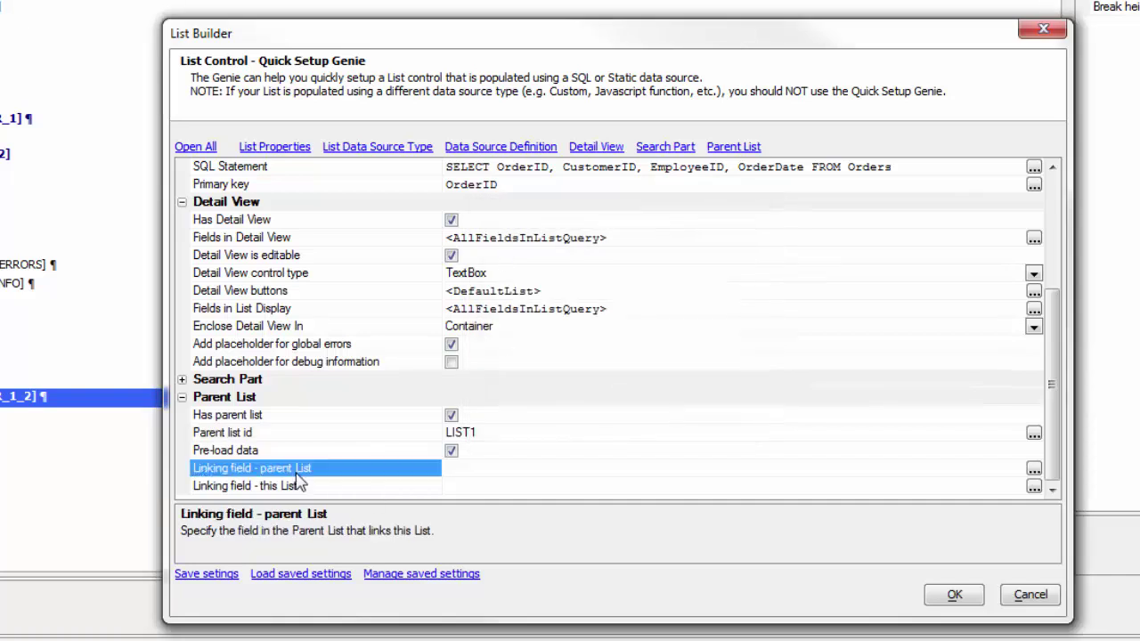
{"action": "double_click", "coordinate": [513, 258]}
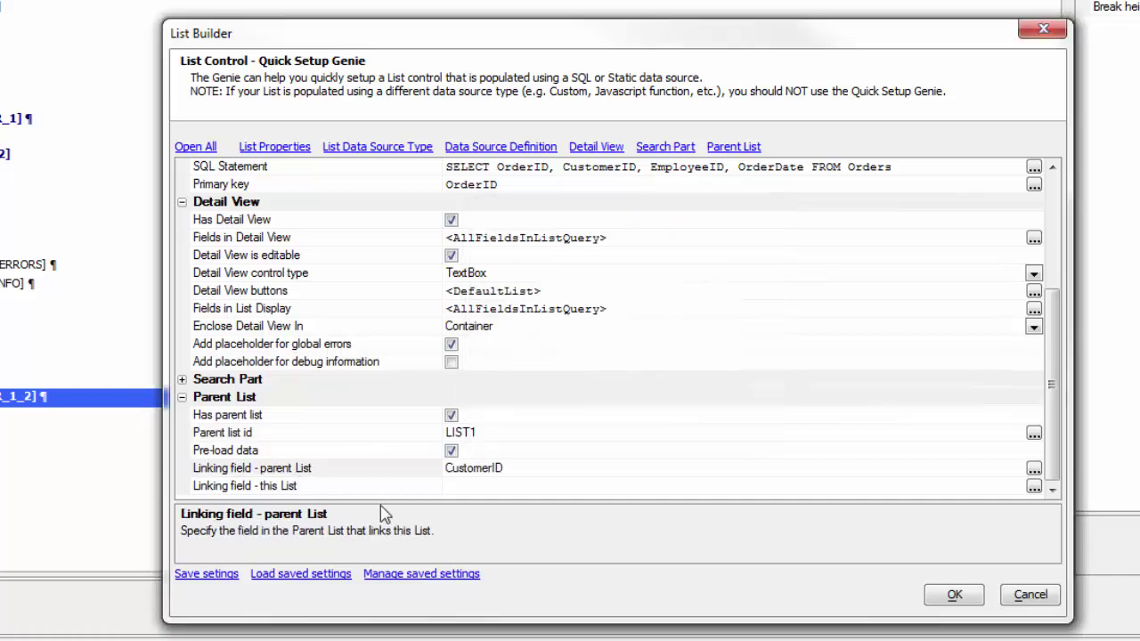
{"action": "double_click", "coordinate": [381, 486]}
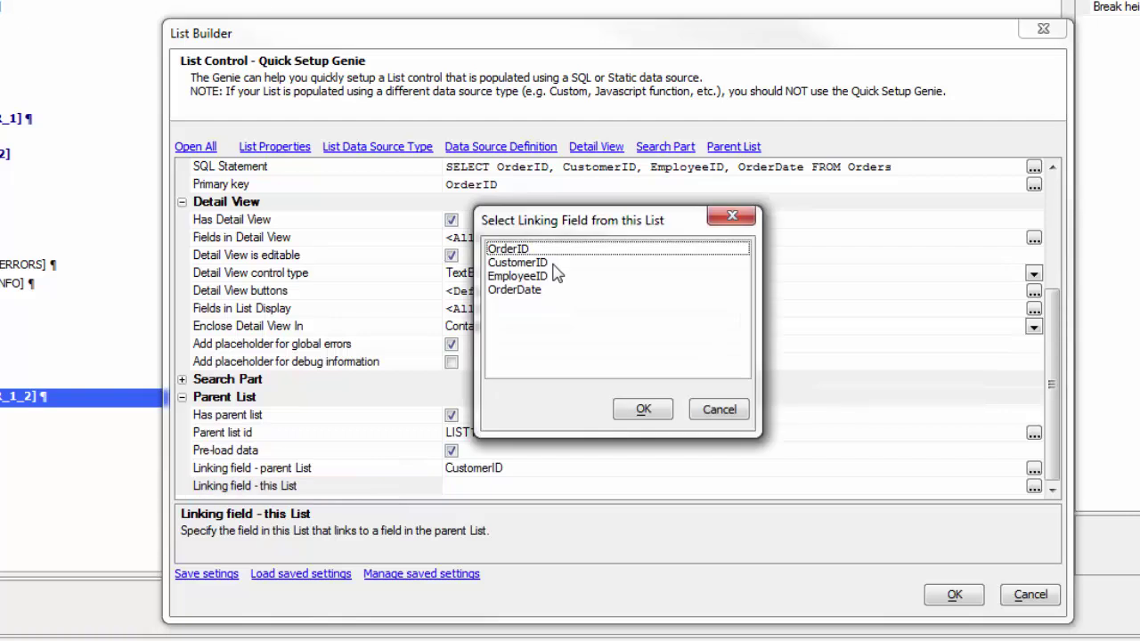
{"action": "double_click", "coordinate": [554, 266]}
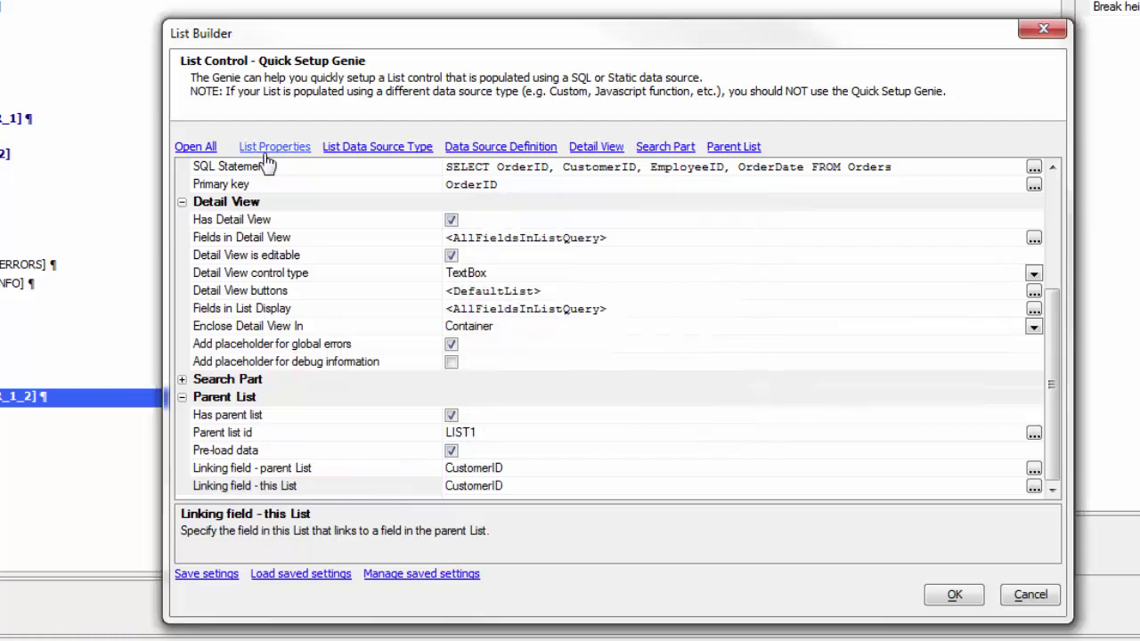
Set the orders list's width to 8in and complete the Quick Setup Genie.
{"action": "left_click_drag", "start_coordinate": [1054, 377], "coordinate": [1041, 247]}
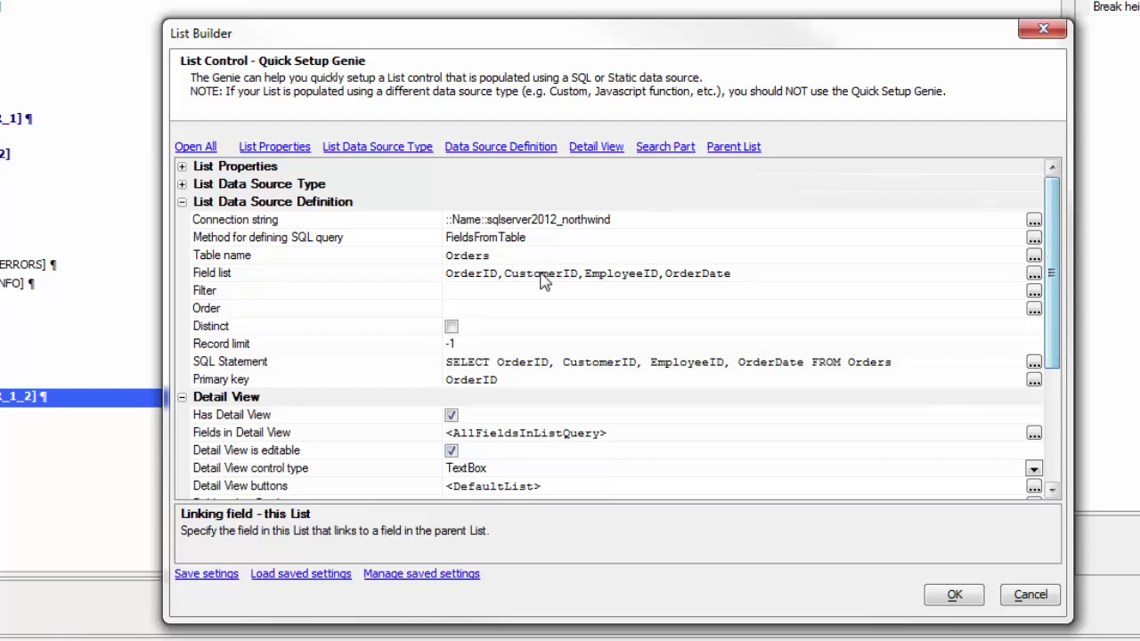
{"action": "left_click", "coordinate": [181, 167]}
{"action": "left_click", "coordinate": [389, 202]}
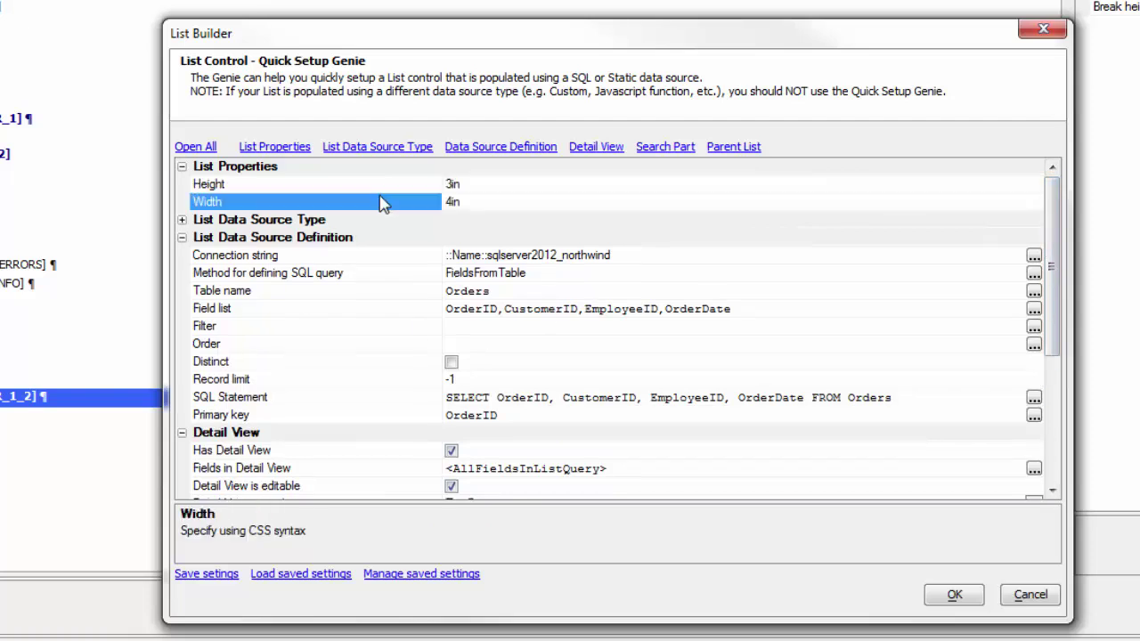
{"action": "left_click", "coordinate": [459, 201]}
{"action": "type", "text": "8in"}
{"action": "left_click", "coordinate": [253, 273]}
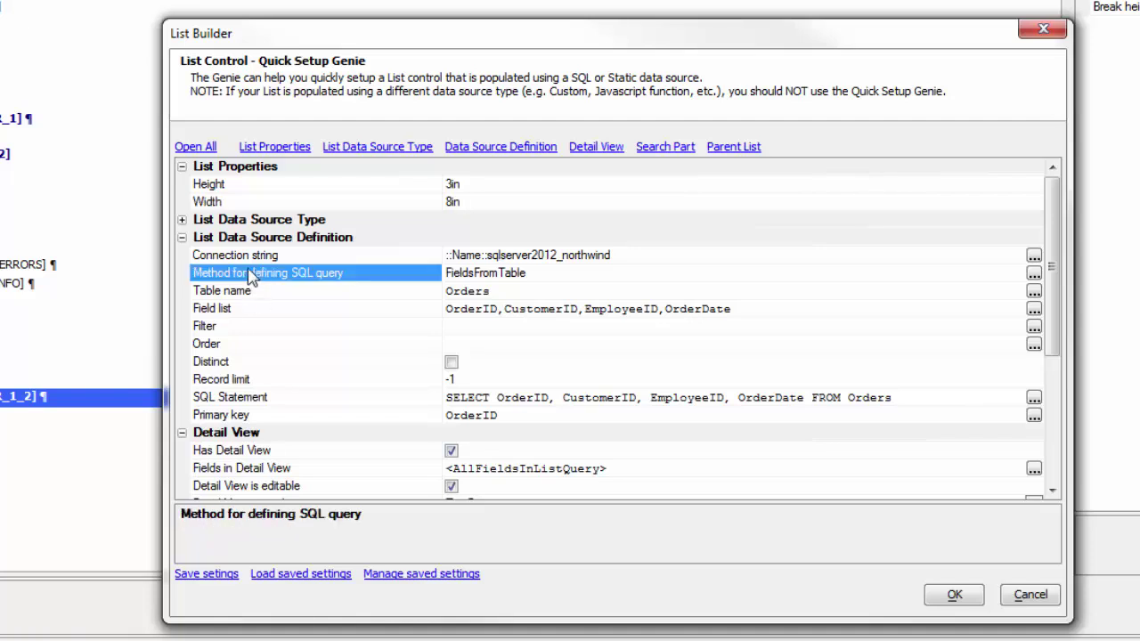
{"action": "left_click", "coordinate": [960, 595]}
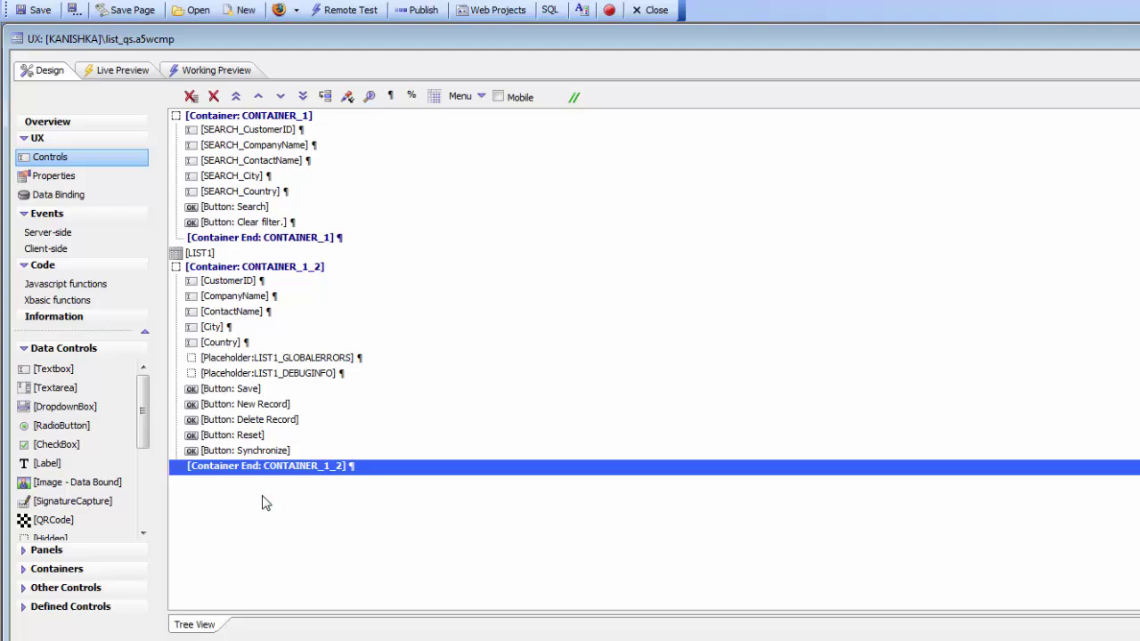
Save the component and review the customer and orders lists in the working preview.
{"action": "left_click", "coordinate": [41, 10]}
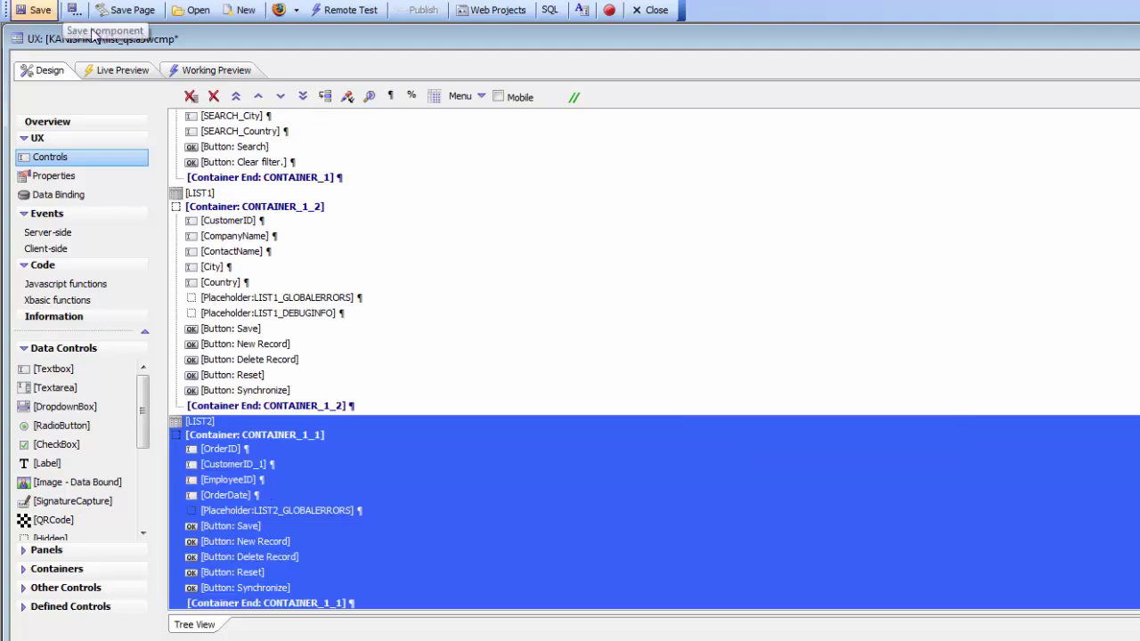
{"action": "left_click", "coordinate": [221, 72]}
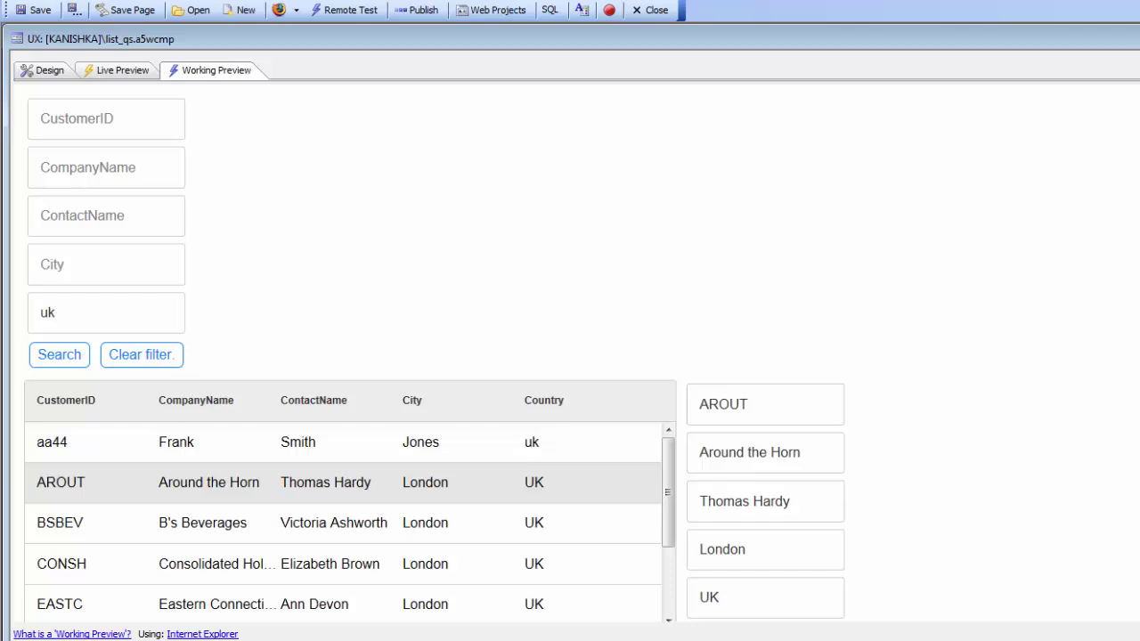
{"action": "scroll", "coordinate": [1025, 580], "scroll_direction": "down", "scroll_amount": 4}
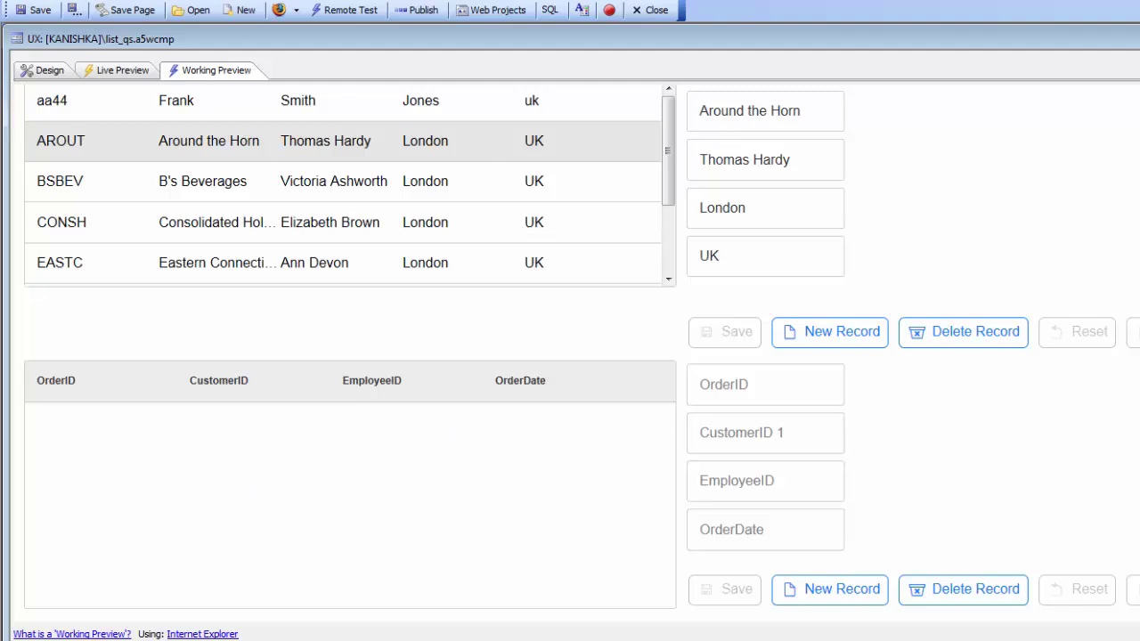
{"action": "scroll", "coordinate": [32, 257], "scroll_direction": "up", "scroll_amount": 4}
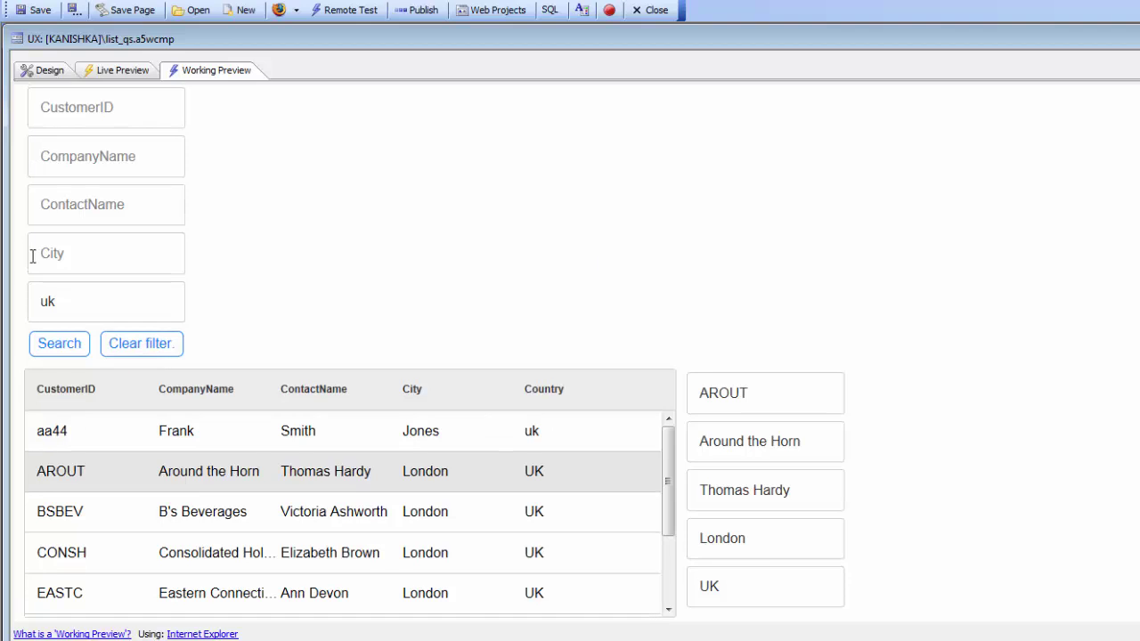
Search the customer list for records with usa as the country.
{"action": "left_click_drag", "start_coordinate": [47, 289], "coordinate": [24, 280]}
{"action": "type", "text": "usa"}
{"action": "left_click", "coordinate": [62, 347]}
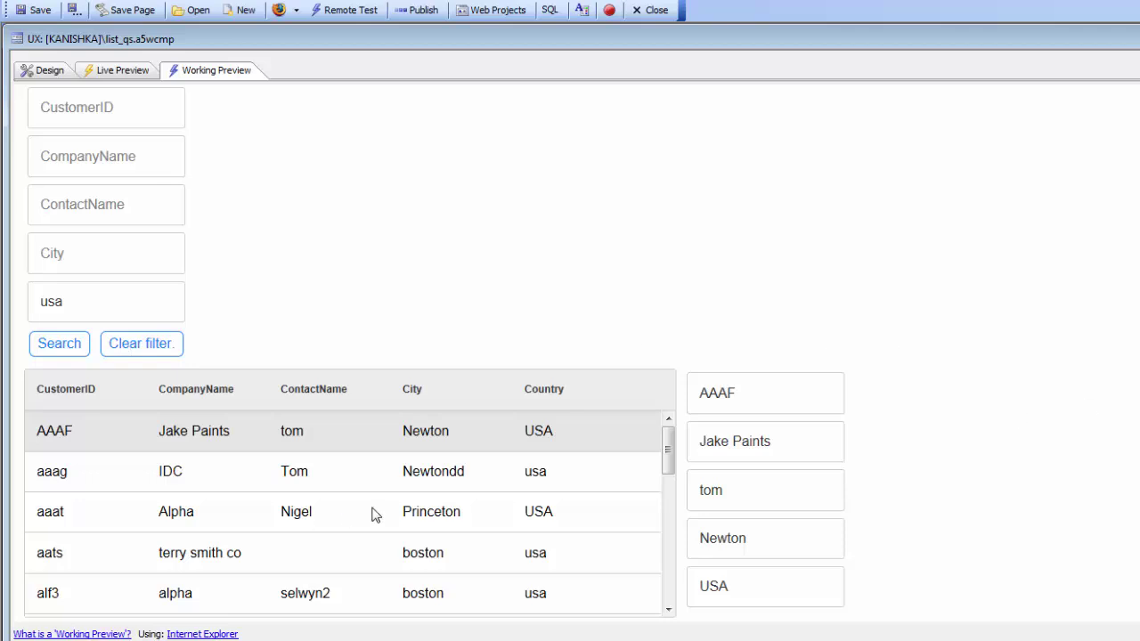
Select the Save-a-lot Markets record in the filtered customer list and view its linked orders.
{"action": "scroll", "coordinate": [427, 356], "scroll_direction": "down", "scroll_amount": 2}
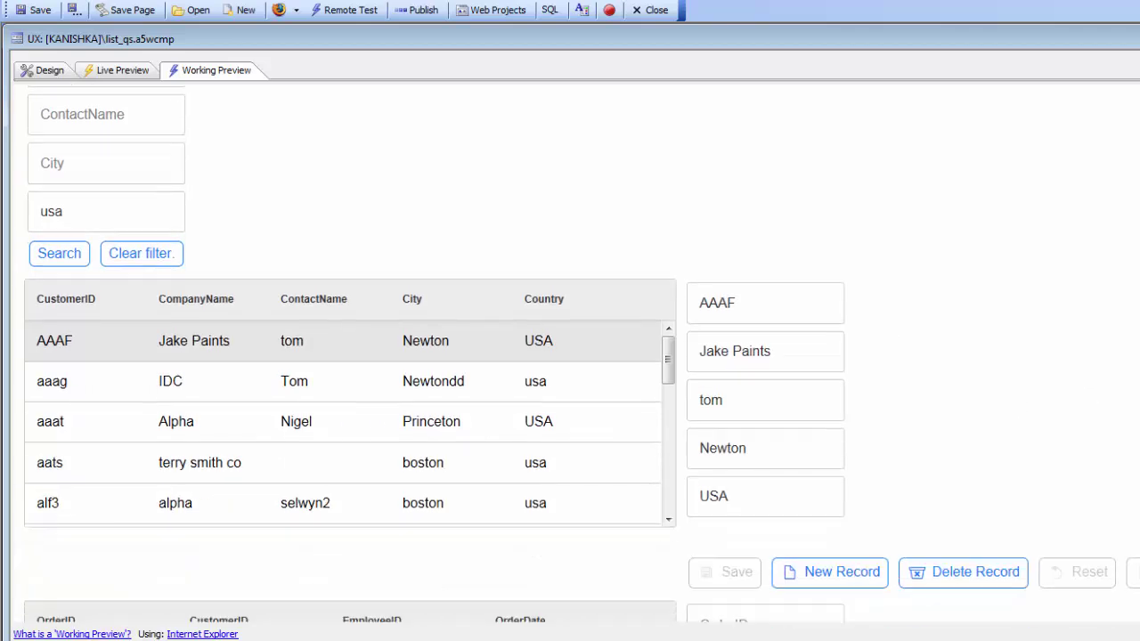
{"action": "scroll", "coordinate": [668, 503], "scroll_direction": "down", "scroll_amount": 4}
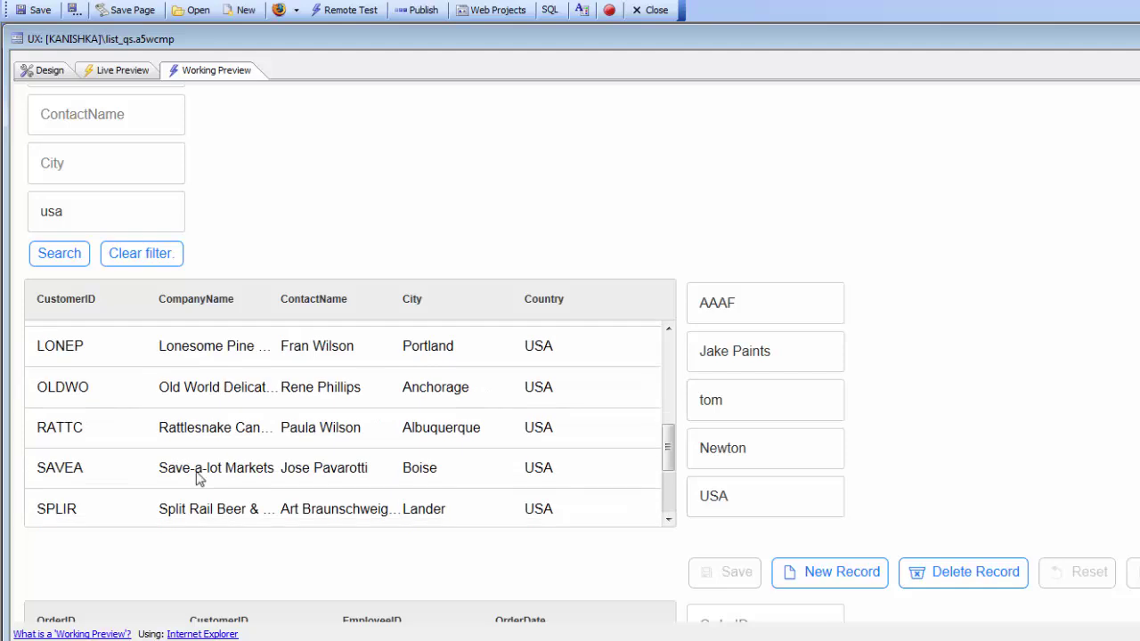
{"action": "left_click", "coordinate": [116, 469]}
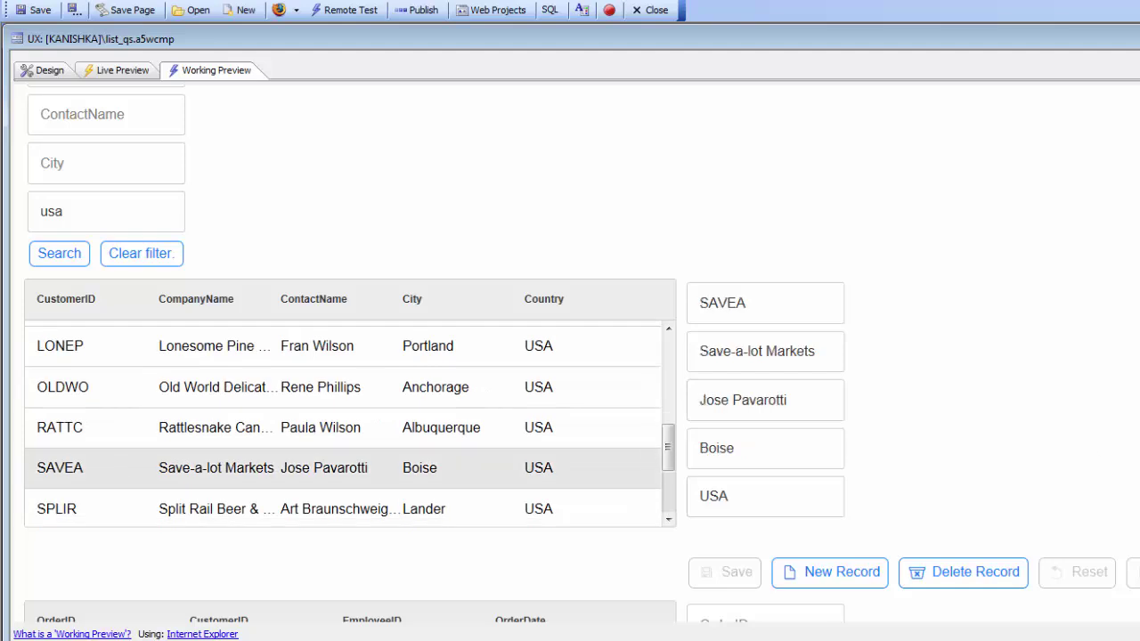
{"action": "scroll", "coordinate": [299, 624], "scroll_direction": "down", "scroll_amount": 5}
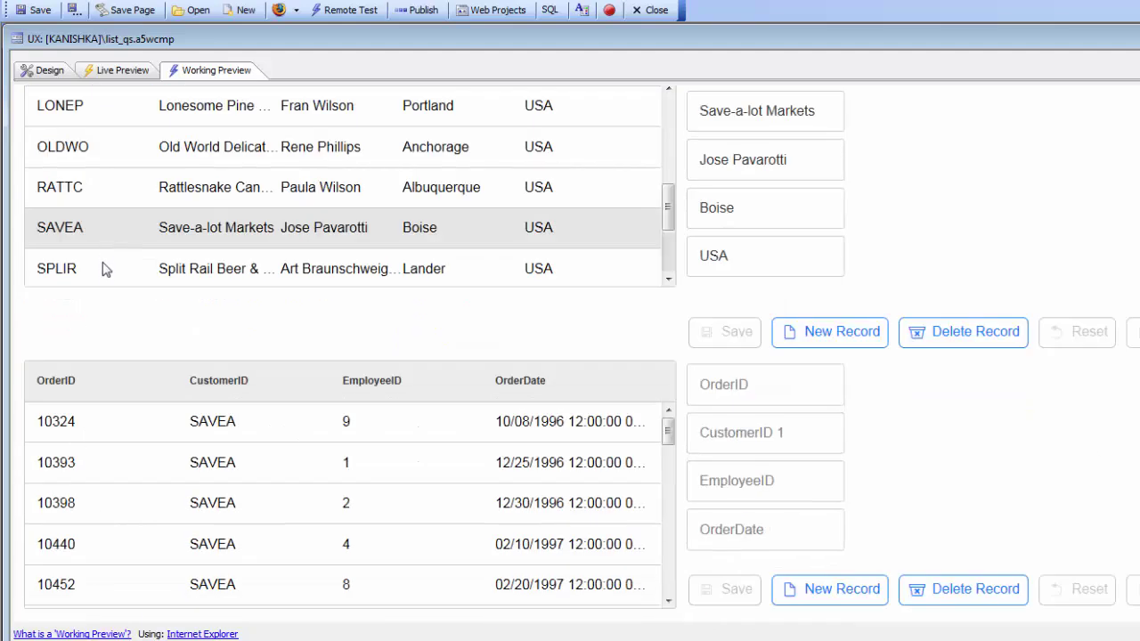
Select several neighbouring customers in turn to check that the orders list follows the selected parent record.
{"action": "left_click", "coordinate": [102, 269]}
{"action": "left_click", "coordinate": [97, 230]}
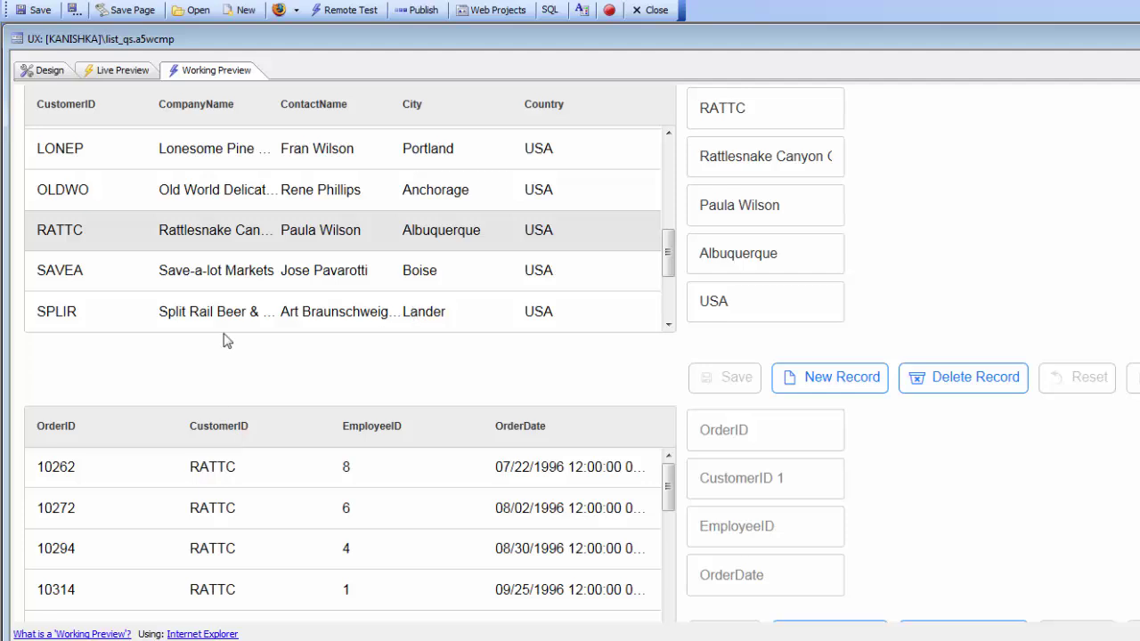
{"action": "left_click", "coordinate": [211, 278]}
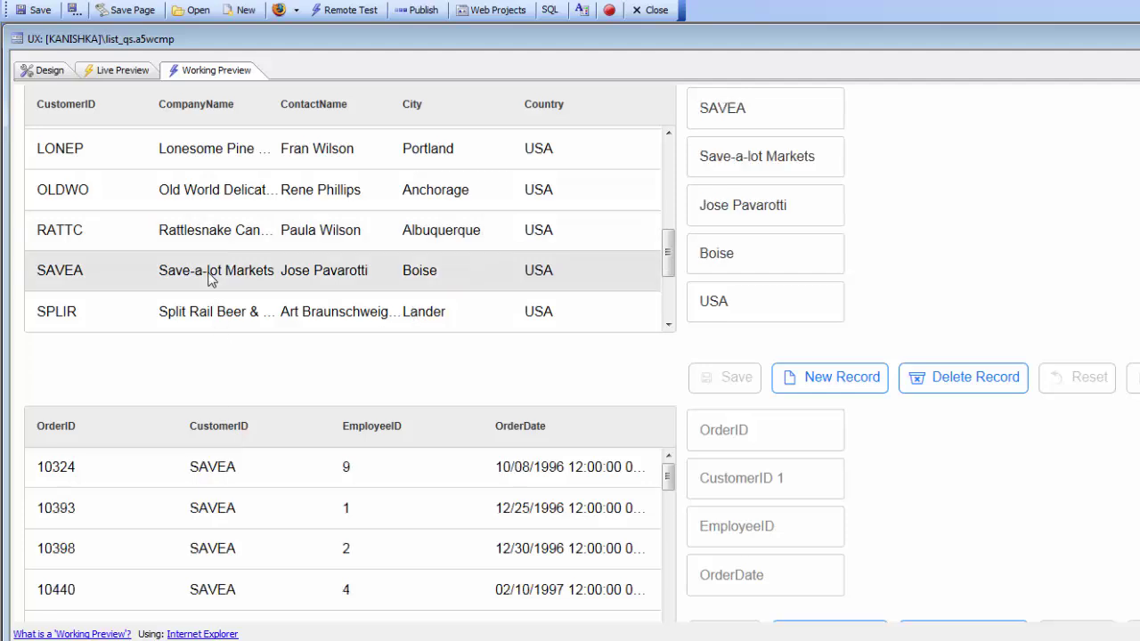
{"action": "left_click", "coordinate": [221, 194]}
{"action": "left_click", "coordinate": [227, 154]}
Remove the final letter from the Old World Delicatessen customer's contact name, save the record to the list and inspect its pending data.
{"action": "left_click", "coordinate": [224, 203]}
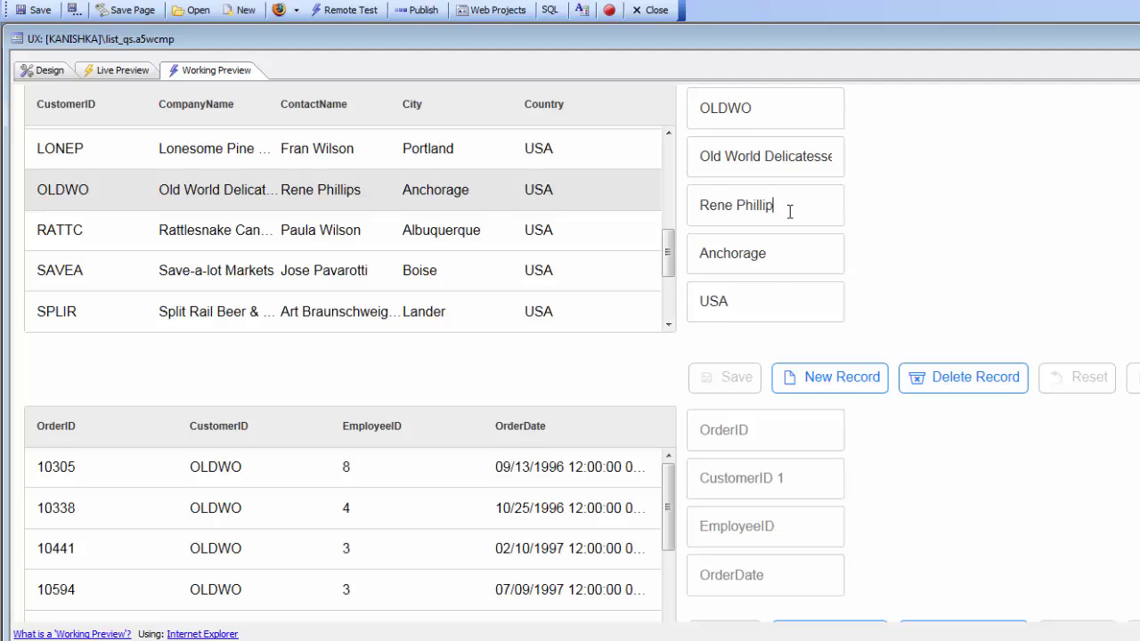
{"action": "left_click", "coordinate": [743, 386]}
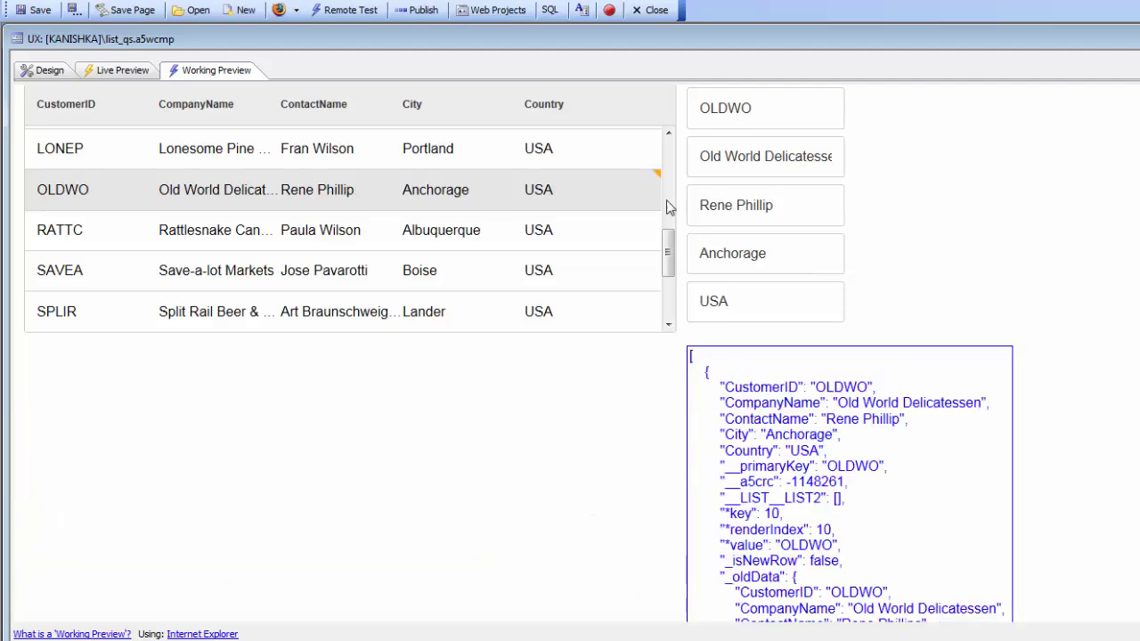
{"action": "scroll", "coordinate": [1056, 298], "scroll_direction": "down", "scroll_amount": 5}
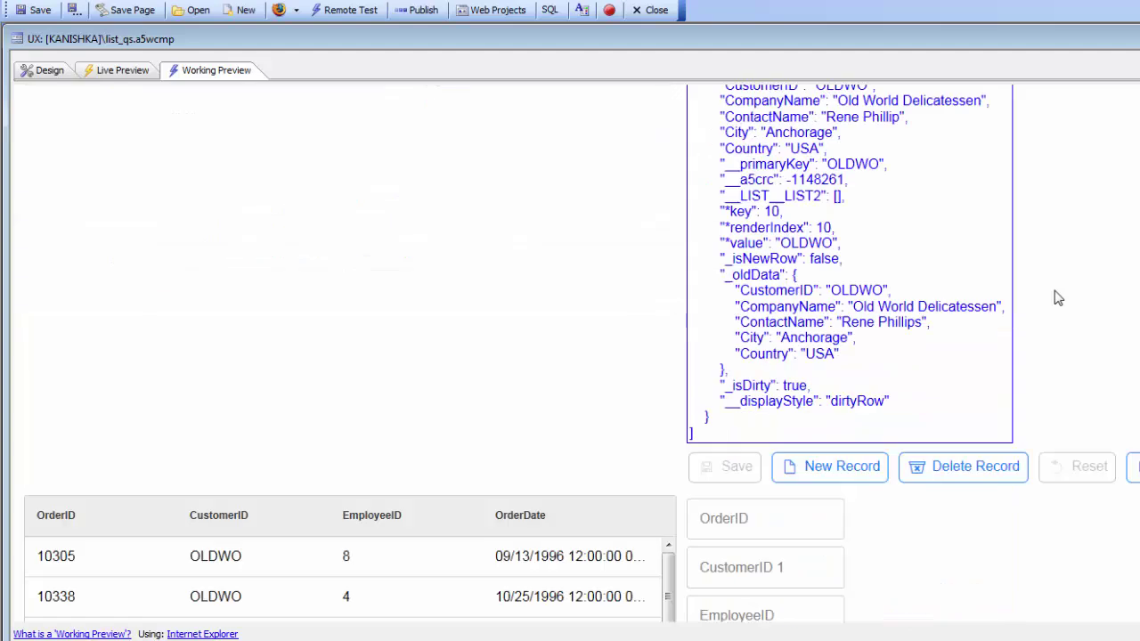
{"action": "scroll", "coordinate": [383, 261], "scroll_direction": "up", "scroll_amount": 2}
{"action": "scroll", "coordinate": [383, 261], "scroll_direction": "up", "scroll_amount": 3}
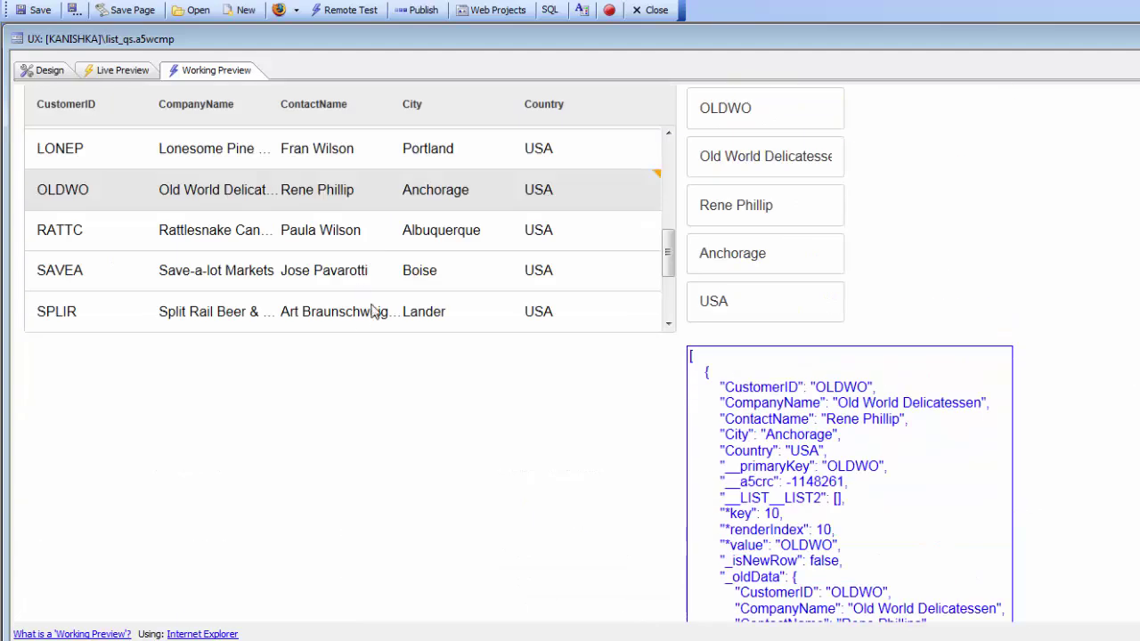
Set EmployeeID to 3 on the first order of the Rattlesnake Canyon customer and save the order to the list.
{"action": "left_click", "coordinate": [359, 241]}
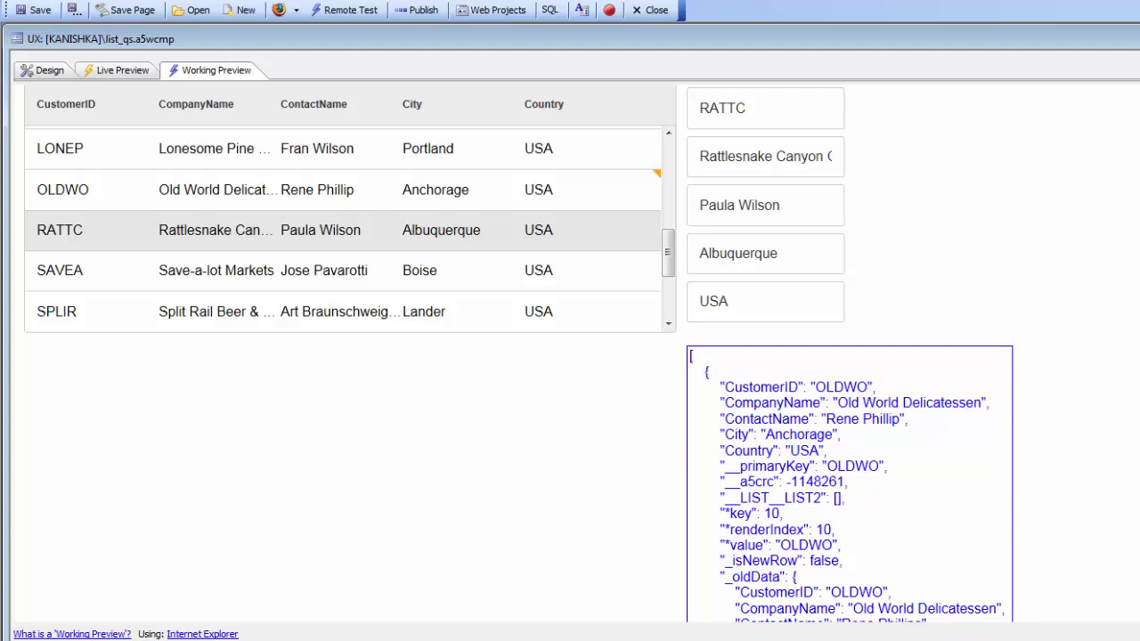
{"action": "scroll", "coordinate": [399, 445], "scroll_direction": "down", "scroll_amount": 5}
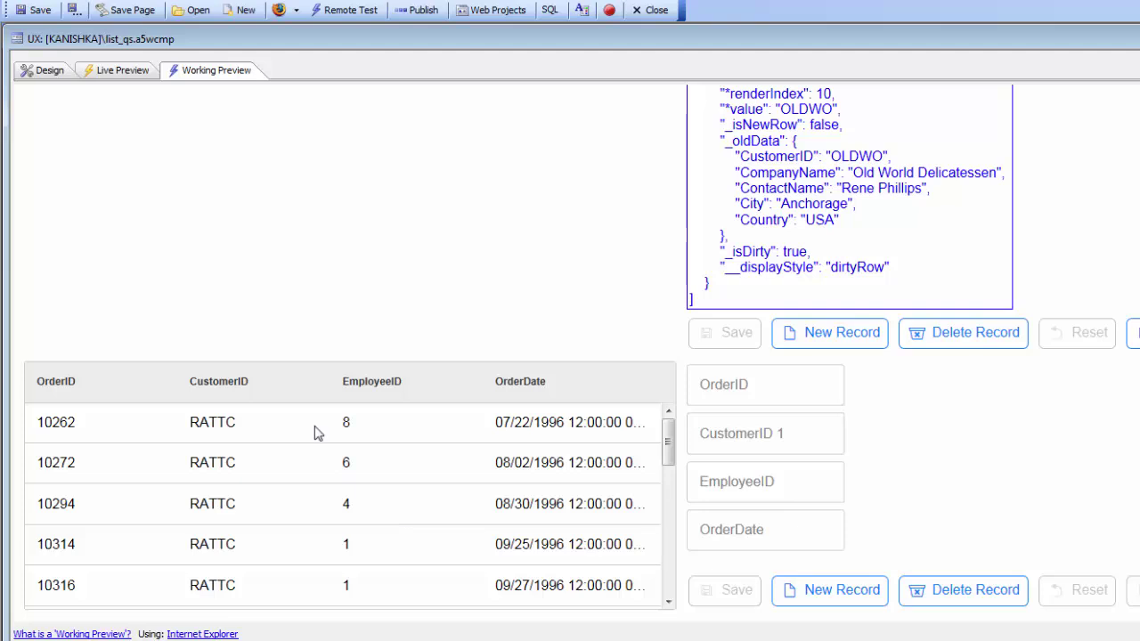
{"action": "left_click", "coordinate": [313, 430]}
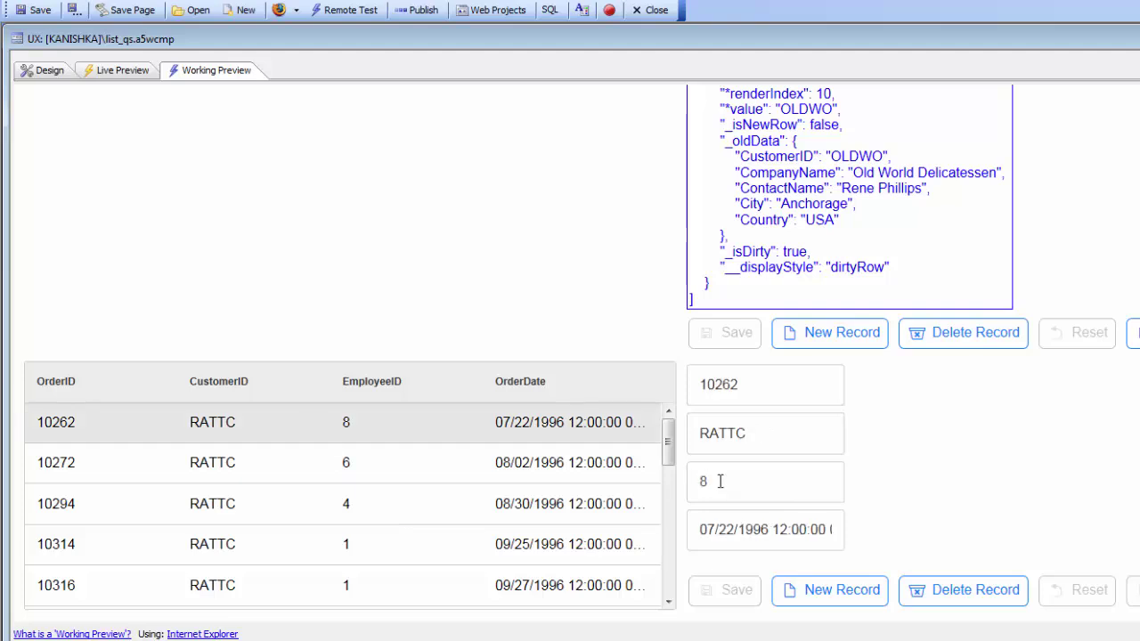
{"action": "left_click_drag", "start_coordinate": [719, 481], "coordinate": [660, 472]}
{"action": "type", "text": "3"}
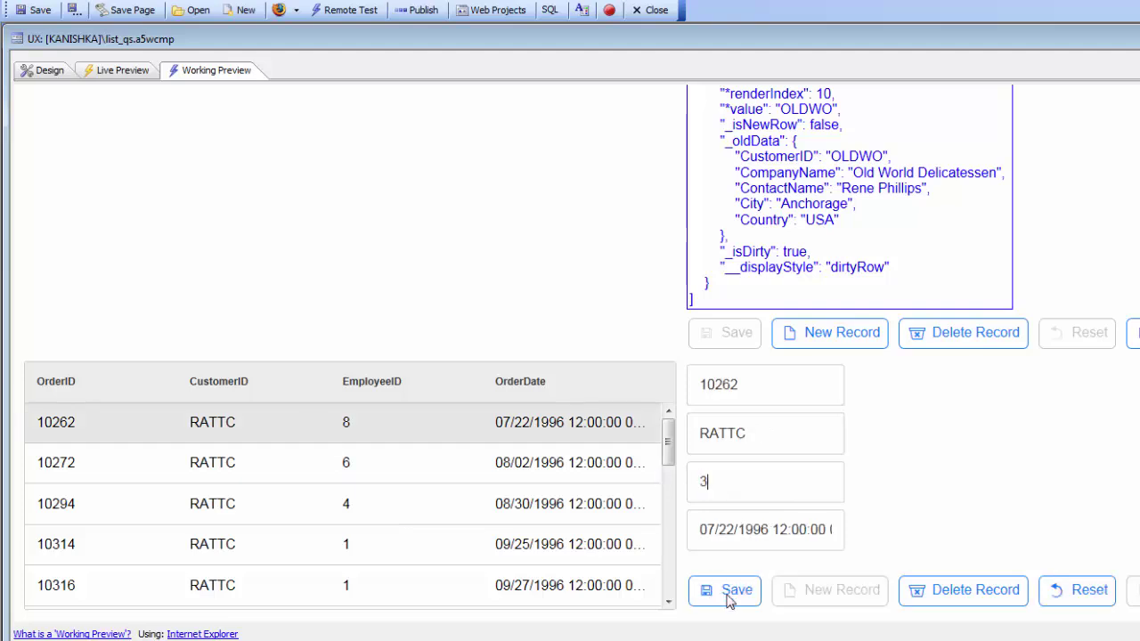
{"action": "left_click", "coordinate": [727, 595]}
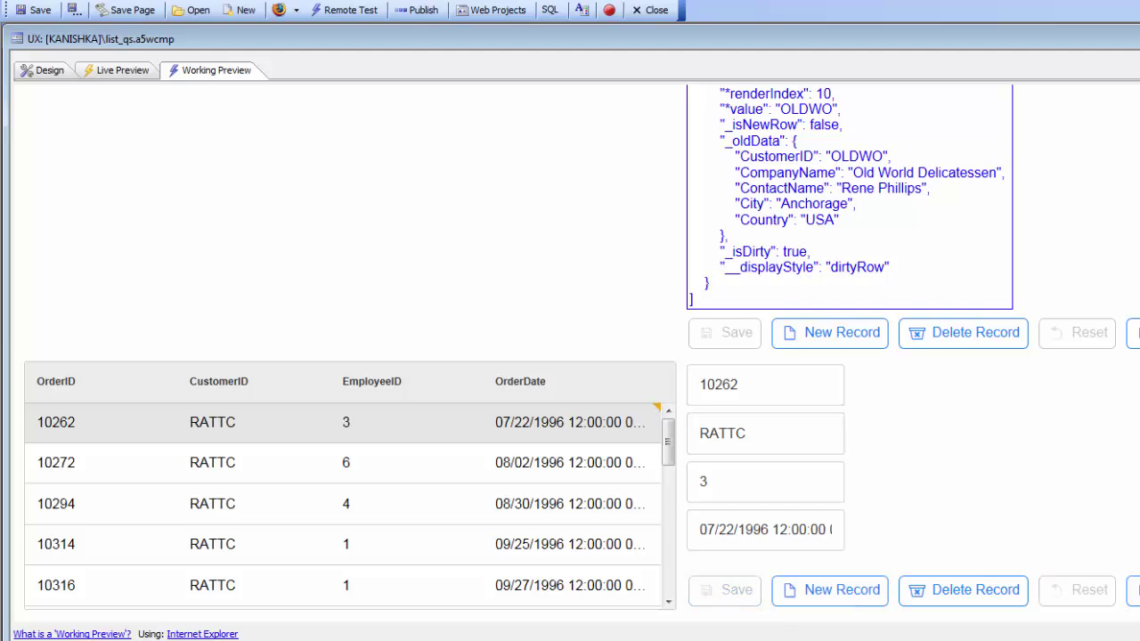
Submit the pending customer and order edits to the server and recheck the orders of Old World Delicatessen and Rattlesnake Canyon.
{"action": "scroll", "coordinate": [350, 356], "scroll_direction": "up", "scroll_amount": 10}
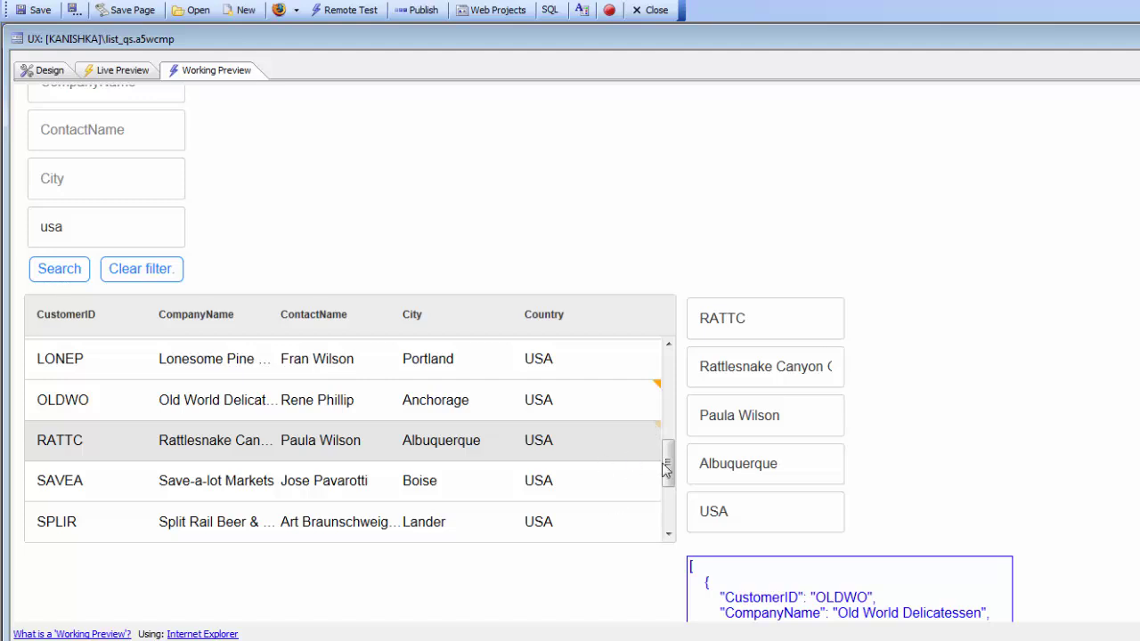
{"action": "scroll", "coordinate": [570, 356], "scroll_direction": "down", "scroll_amount": 5}
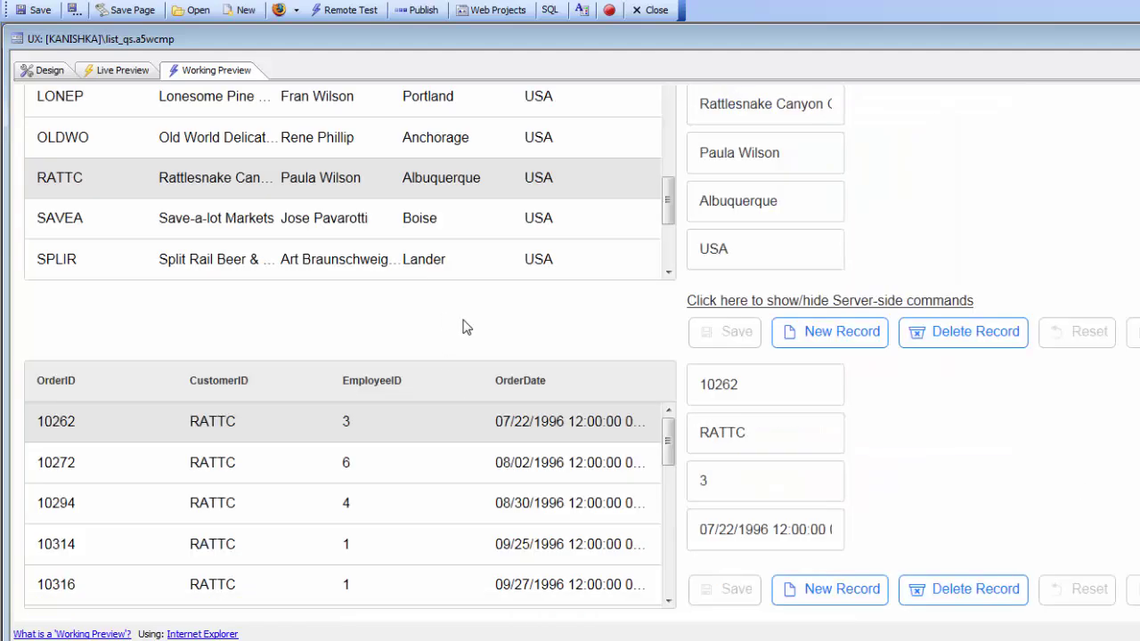
{"action": "left_click", "coordinate": [409, 144]}
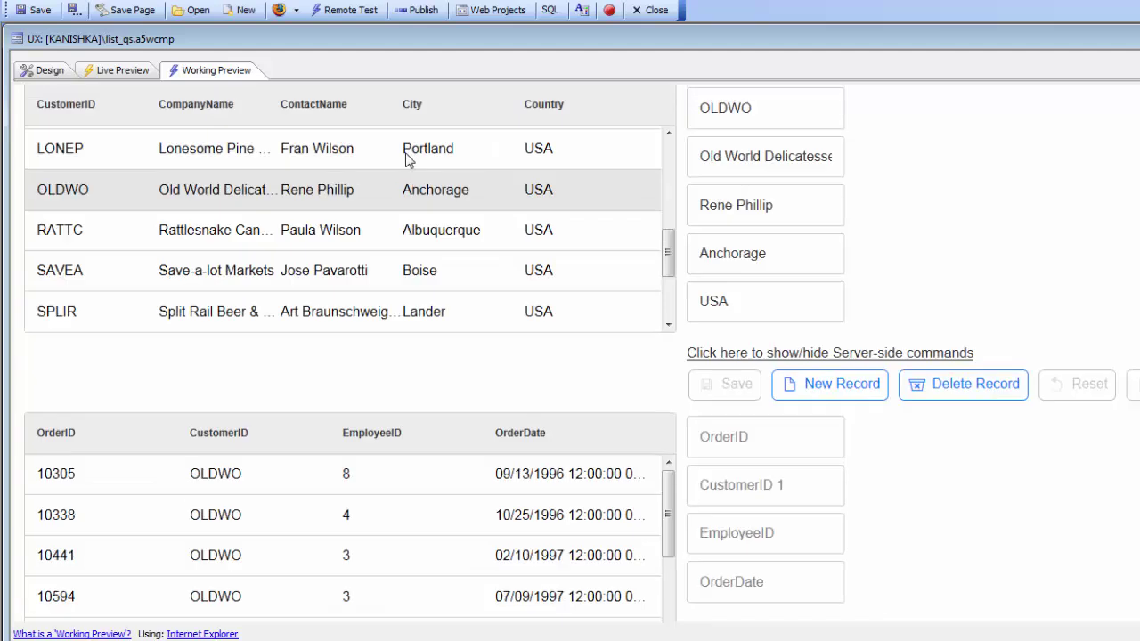
{"action": "left_click", "coordinate": [398, 231]}
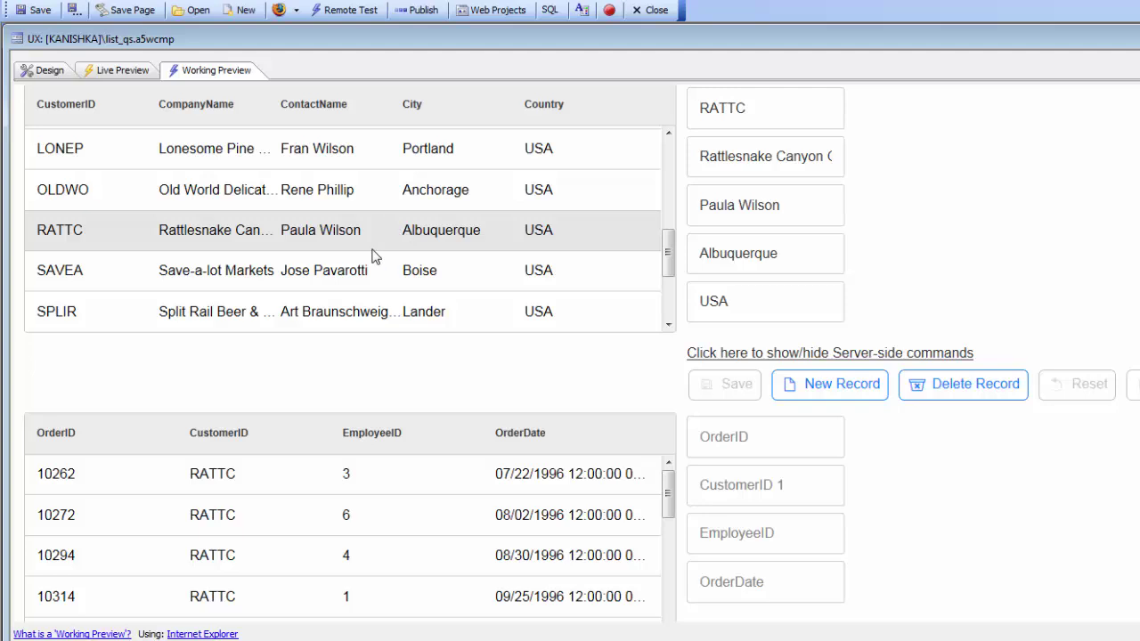